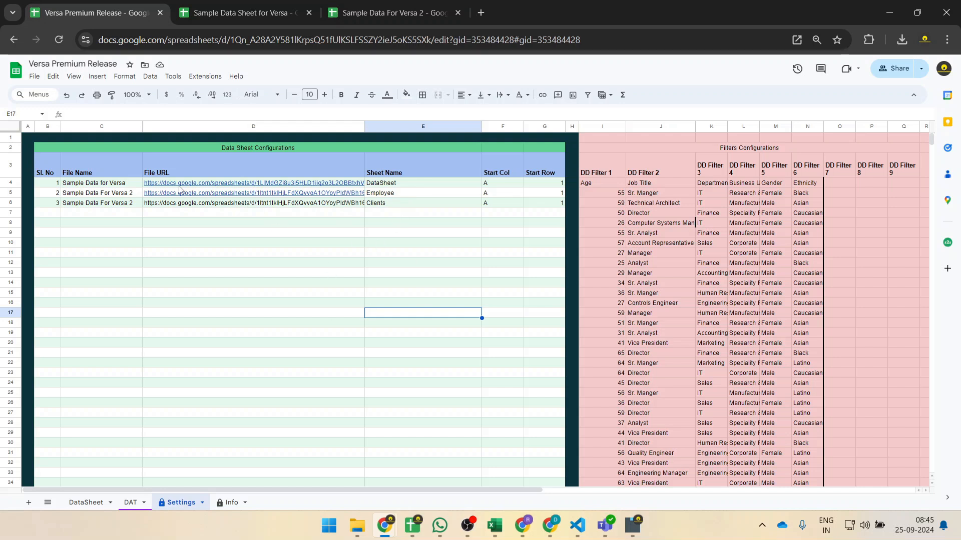
Clear the existing entries from C4:G15 in the Data Sheet Configurations table.
{"action": "left_click_drag", "start_coordinate": [109, 183], "coordinate": [532, 302]}
{"action": "key", "text": "Delete"}
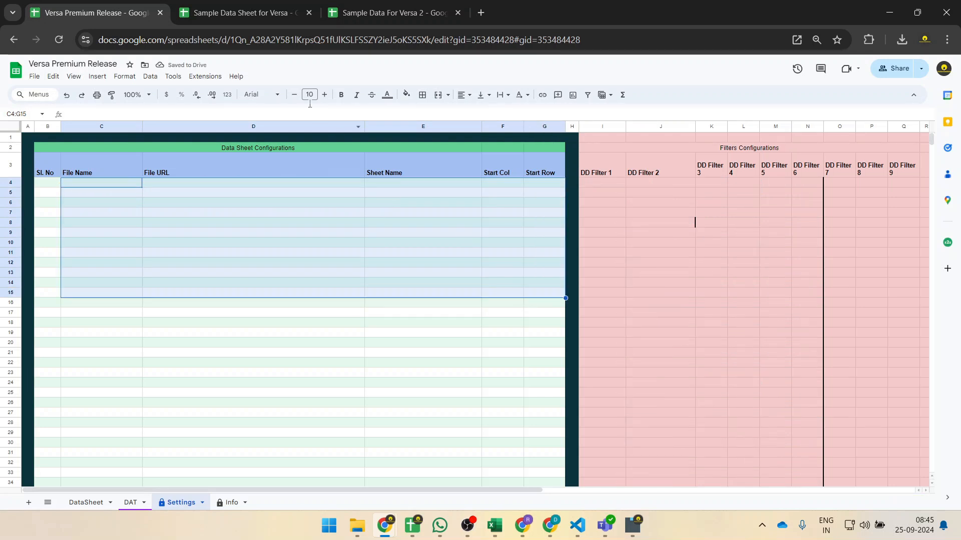
Review the Sample Data Sheet for Versa spreadsheet and copy its full URL.
{"action": "left_click", "coordinate": [245, 11]}
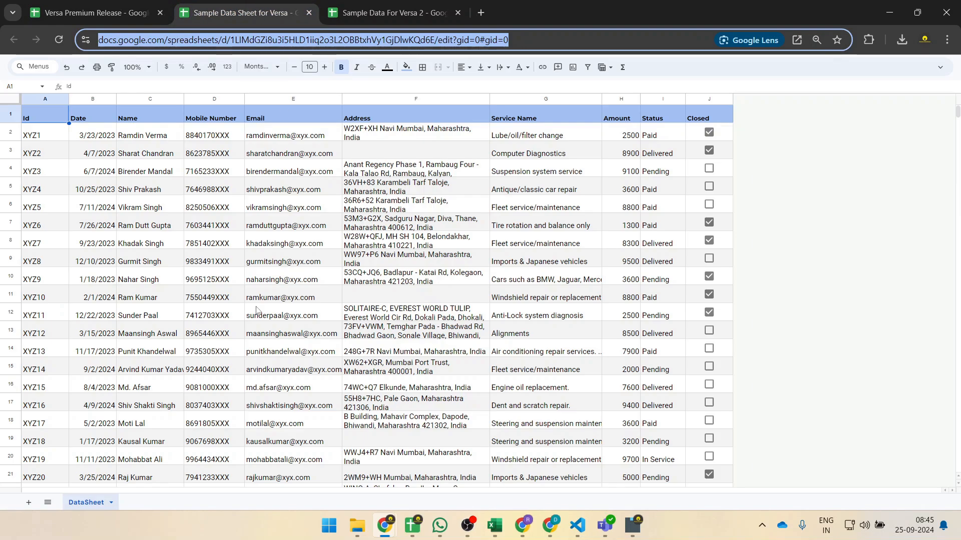
{"action": "left_click", "coordinate": [169, 224]}
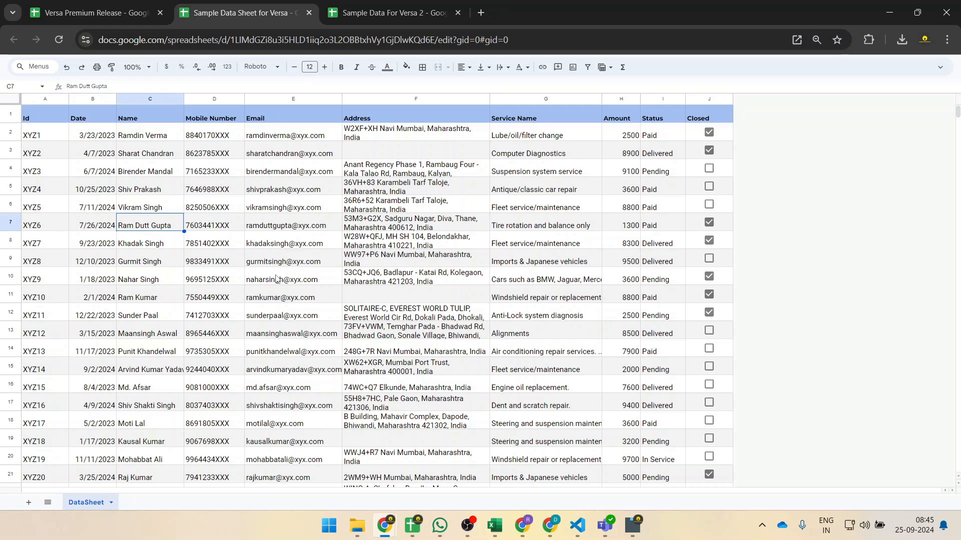
{"action": "scroll", "coordinate": [322, 279], "scroll_direction": "down", "scroll_amount": 9}
{"action": "scroll", "coordinate": [322, 279], "scroll_direction": "up", "scroll_amount": 9}
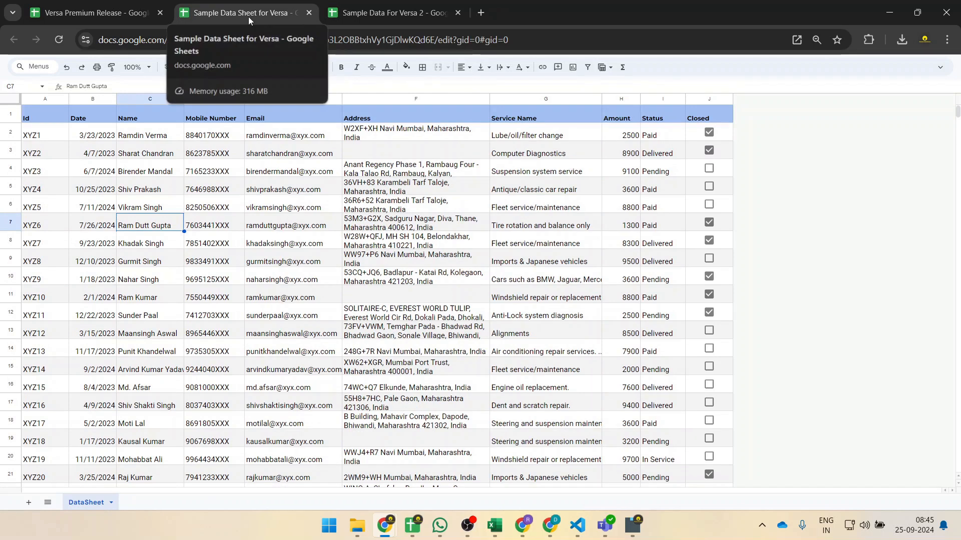
{"action": "left_click", "coordinate": [558, 37]}
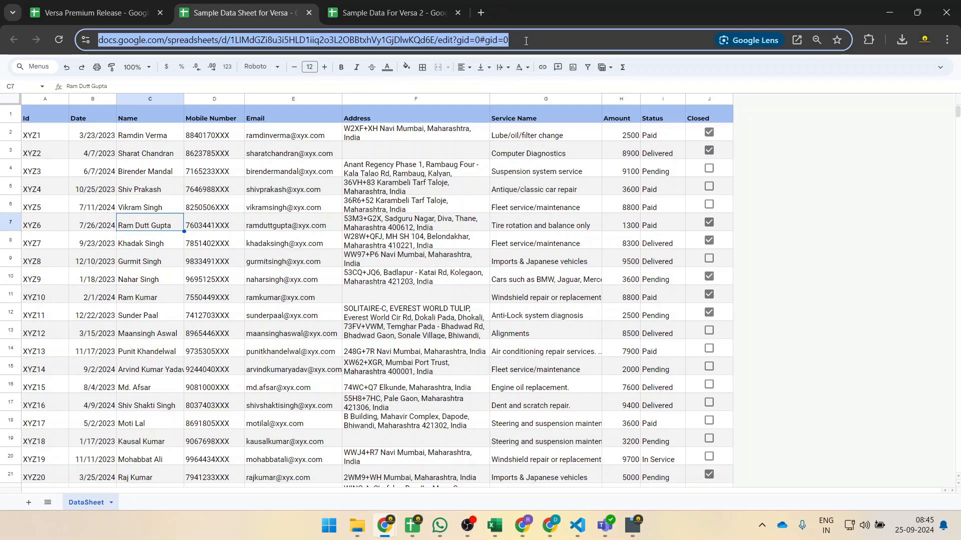
{"action": "left_click", "coordinate": [557, 37]}
{"action": "left_click_drag", "start_coordinate": [576, 40], "coordinate": [69, 40]}
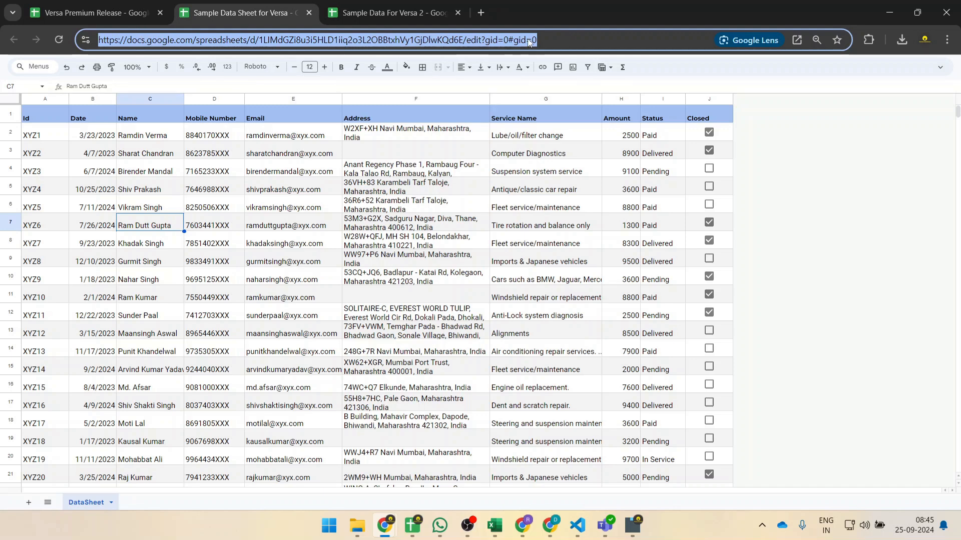
Paste the copied spreadsheet URL into the first File URL row of the Versa Premium Release Settings sheet.
{"action": "left_click", "coordinate": [121, 11]}
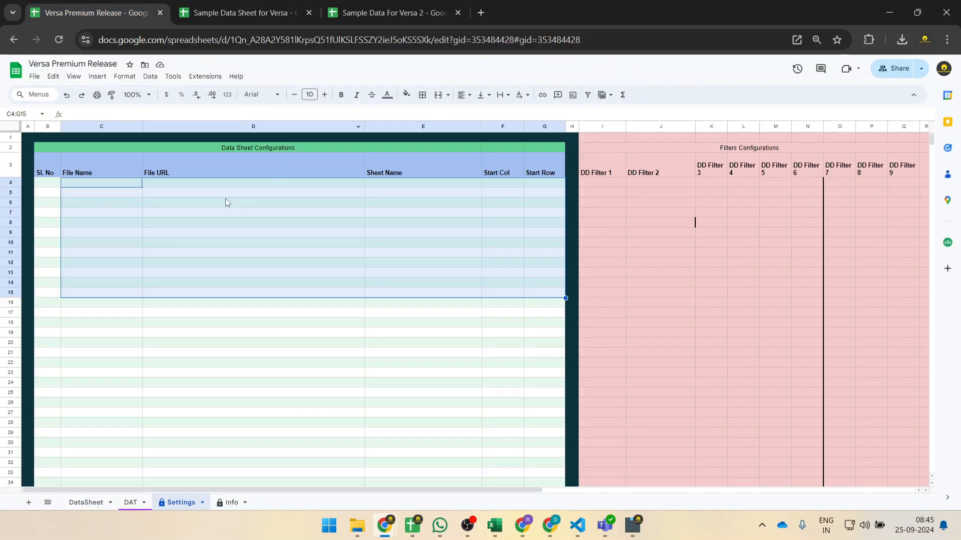
{"action": "left_click", "coordinate": [175, 184]}
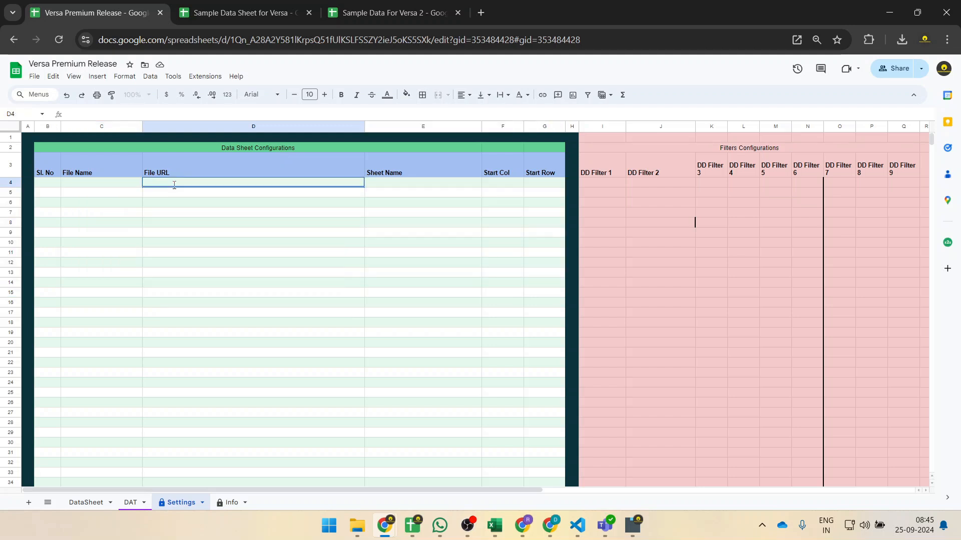
{"action": "key", "text": "ctrl+v"}
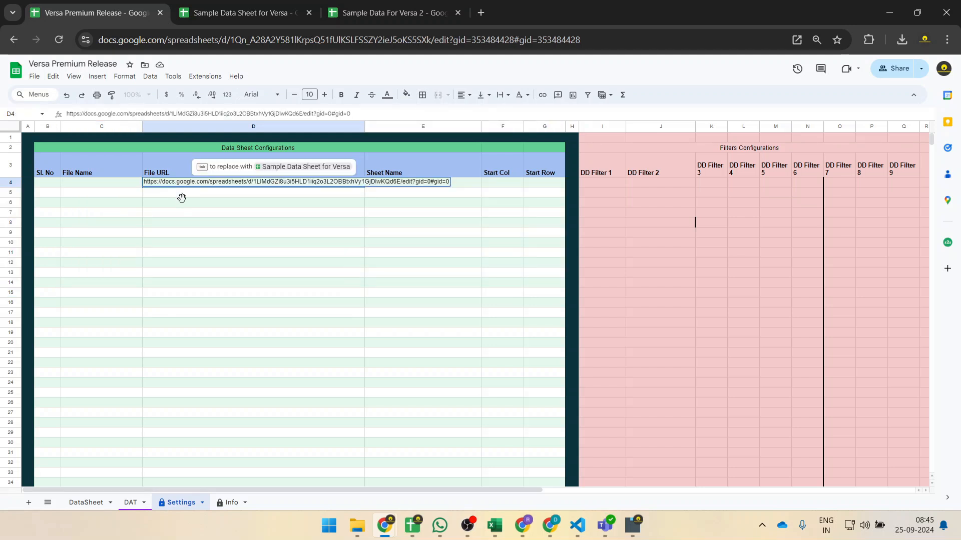
{"action": "key", "text": "Return"}
{"action": "key", "text": "Return"}
Fill in the first configuration row with sheet name DataSheet, start column A and start row 1.
{"action": "left_click", "coordinate": [260, 13]}
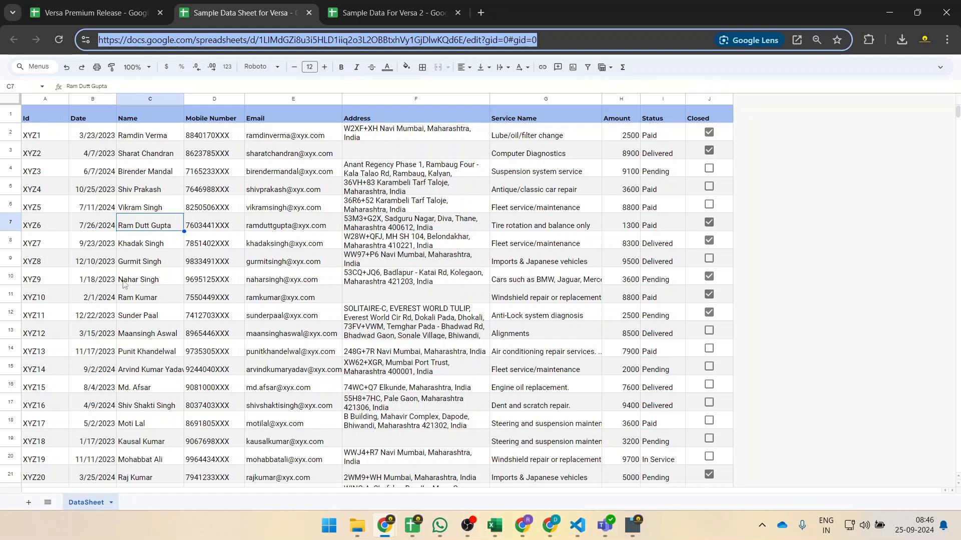
{"action": "left_click", "coordinate": [125, 12]}
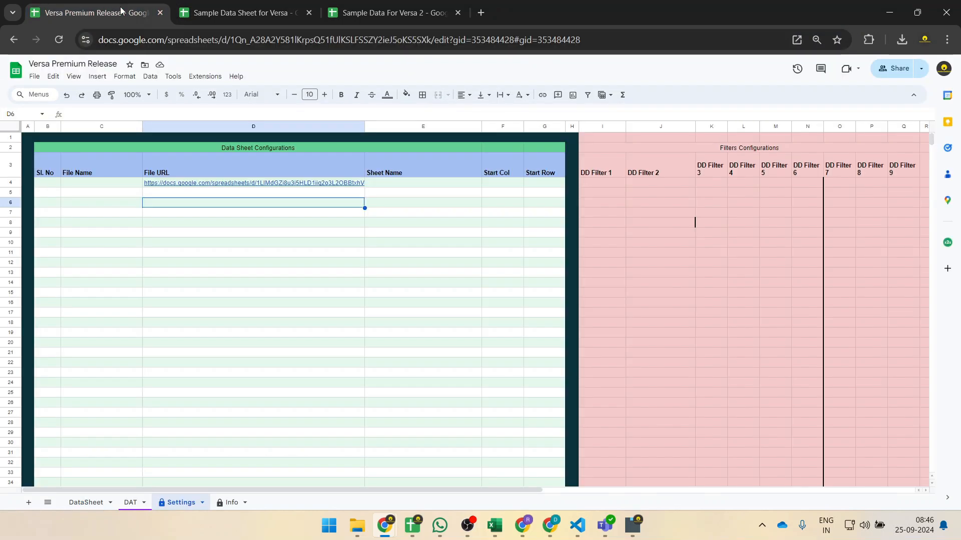
{"action": "left_click", "coordinate": [399, 188]}
{"action": "type", "text": "da"}
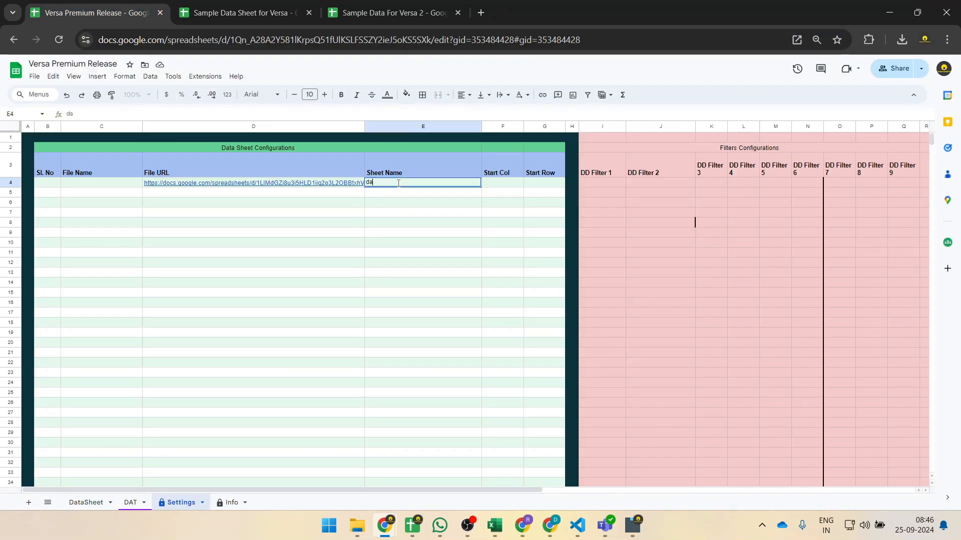
{"action": "key", "text": "BackSpace"}
{"action": "key", "text": "BackSpace"}
{"action": "key", "text": "BackSpace"}
{"action": "type", "text": "D"}
{"action": "key", "text": "Tab"}
{"action": "type", "text": "A"}
{"action": "key", "text": "Tab"}
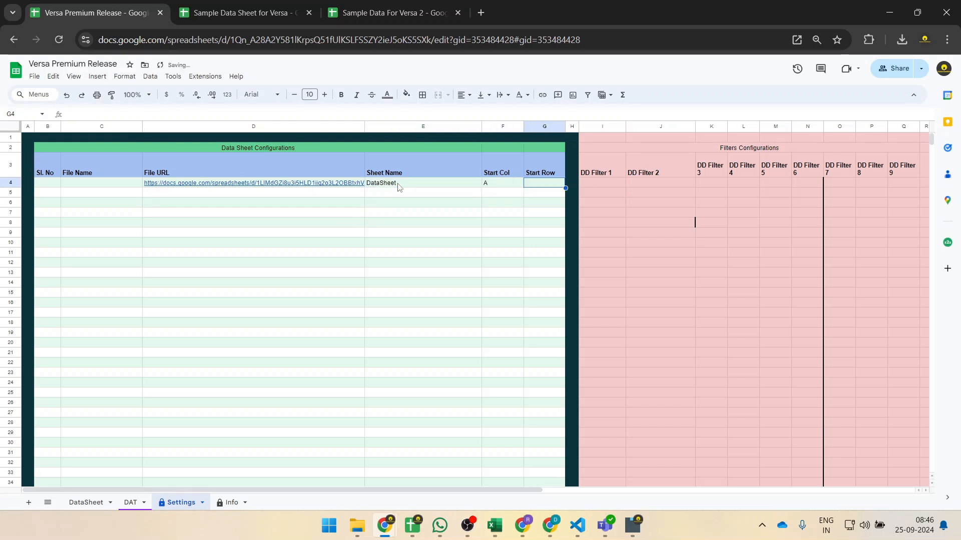
{"action": "type", "text": "1"}
{"action": "left_click", "coordinate": [138, 193]}
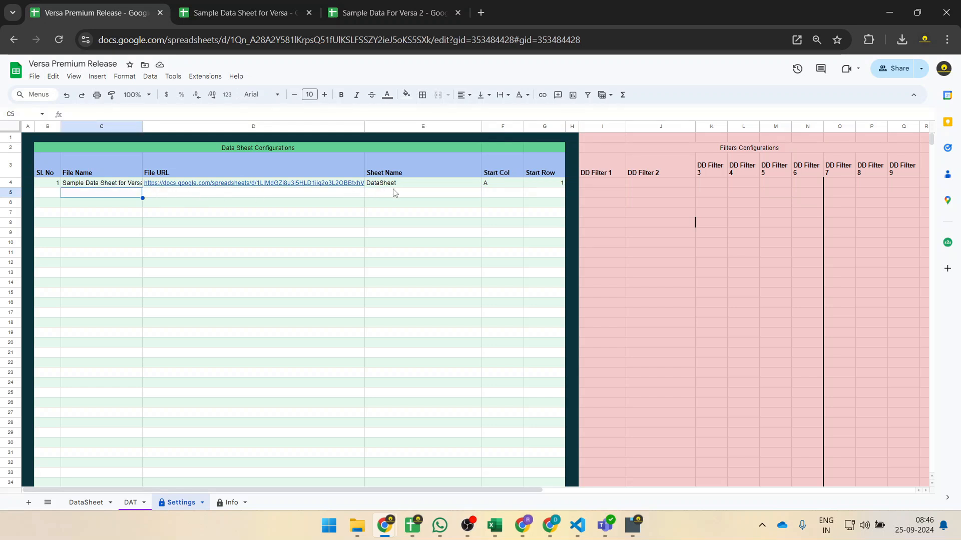
Choose Sample Data Sheet for Versa-DataSheet as the file to display on the DAT sheet.
{"action": "left_click", "coordinate": [135, 503]}
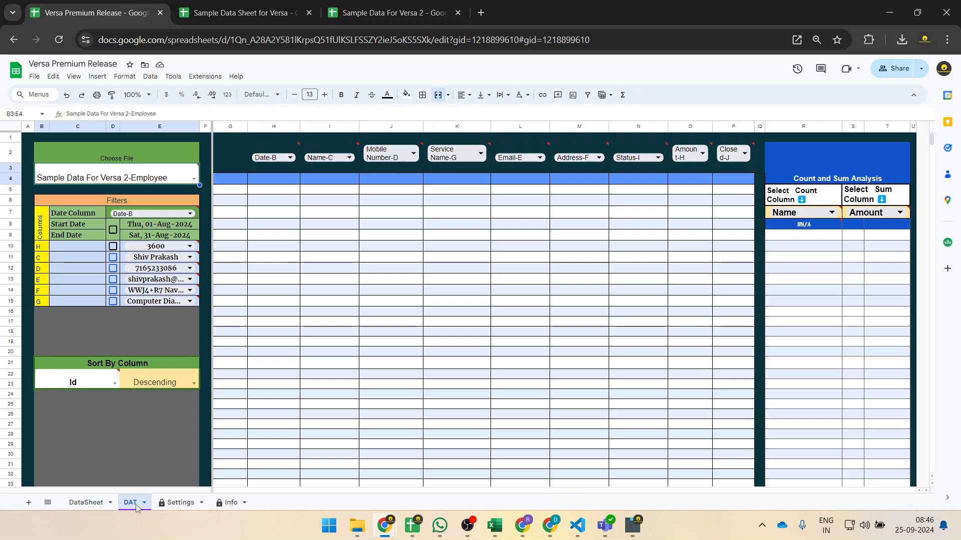
{"action": "left_click", "coordinate": [194, 179]}
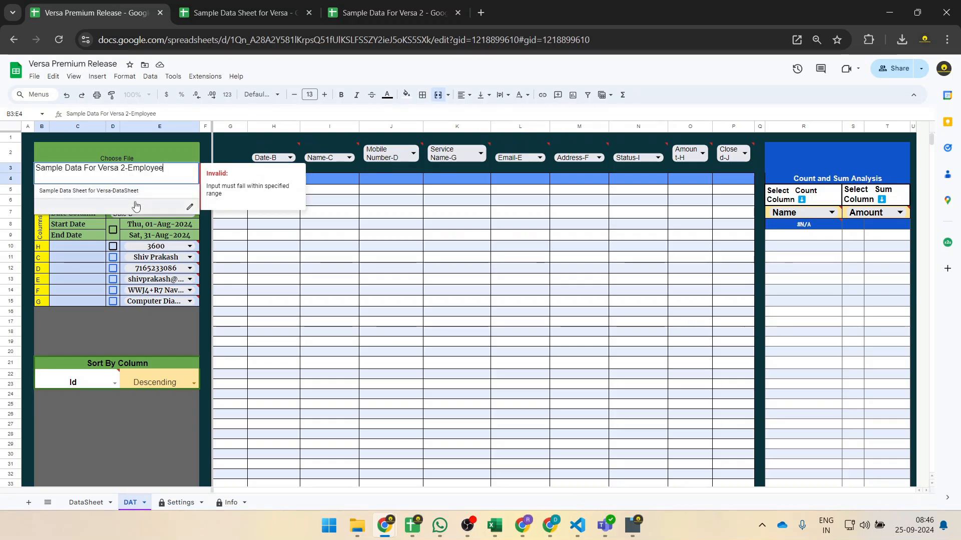
{"action": "left_click", "coordinate": [223, 158]}
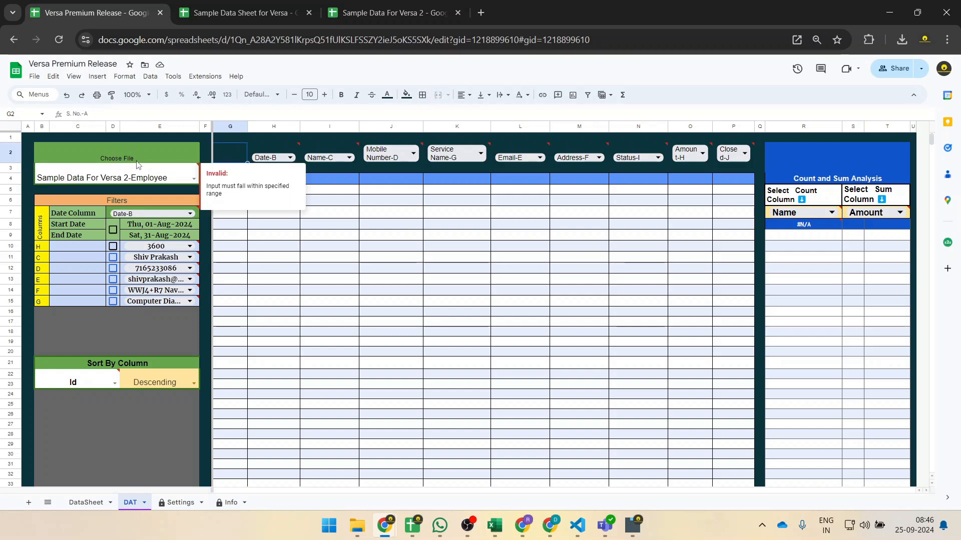
{"action": "double_click", "coordinate": [195, 185]}
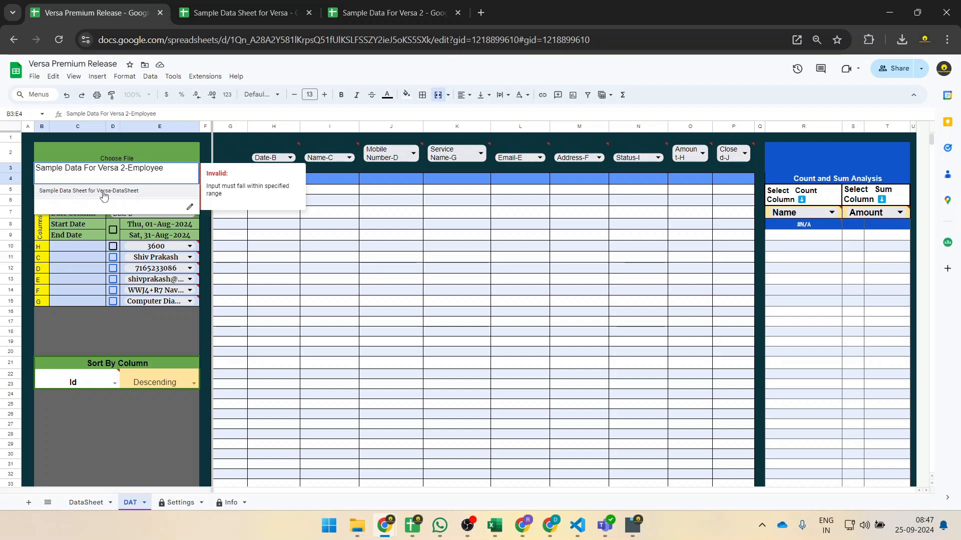
{"action": "left_click", "coordinate": [130, 195]}
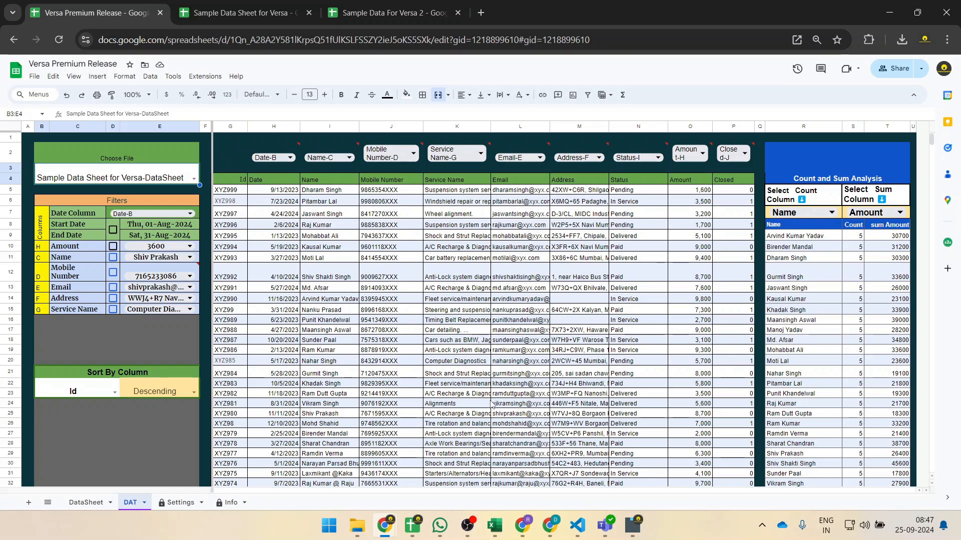
Copy the URL of the Sample Data For Versa 2 spreadsheet into the second File URL row of the Settings sheet.
{"action": "left_click", "coordinate": [383, 7]}
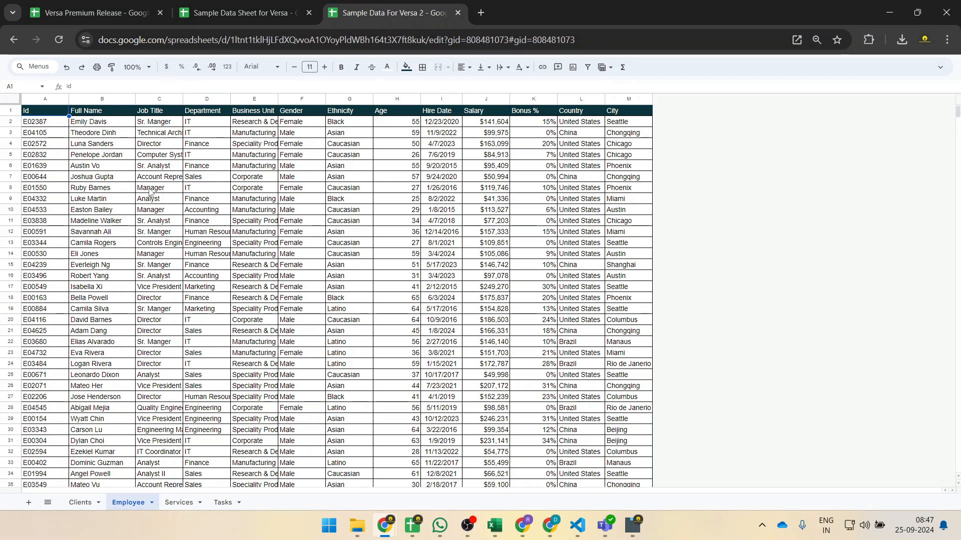
{"action": "left_click_drag", "start_coordinate": [575, 40], "coordinate": [26, 29]}
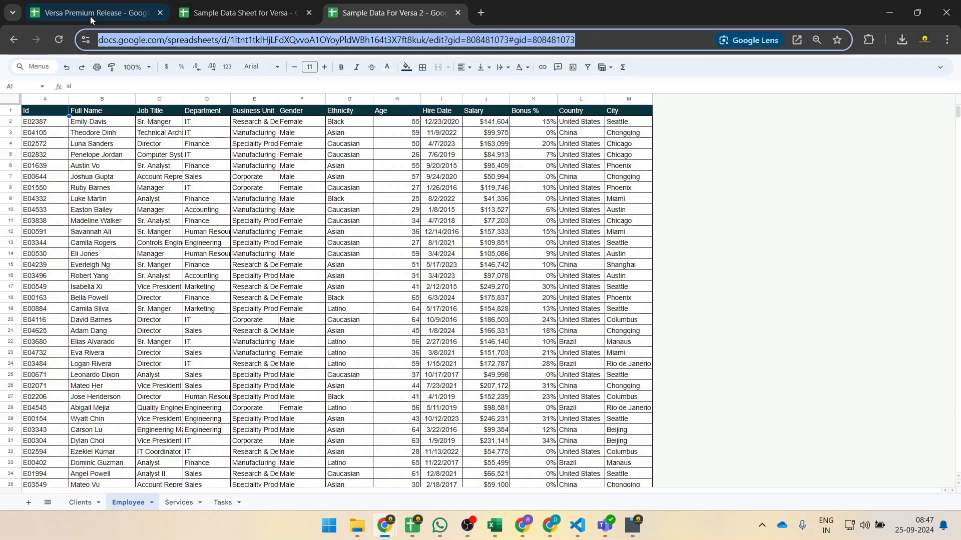
{"action": "left_click", "coordinate": [75, 5]}
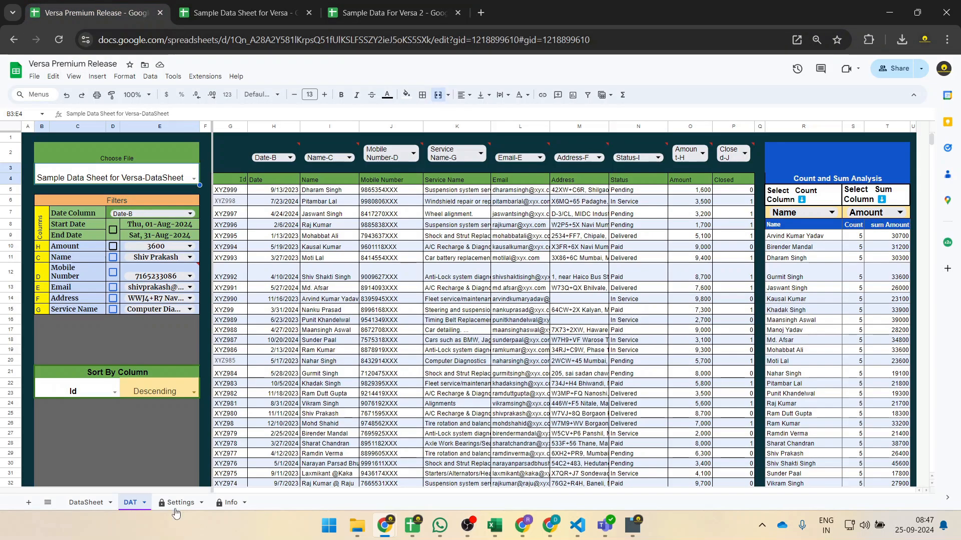
{"action": "left_click", "coordinate": [175, 506]}
{"action": "left_click", "coordinate": [190, 197]}
{"action": "double_click", "coordinate": [190, 194]}
{"action": "key", "text": "ctrl+v"}
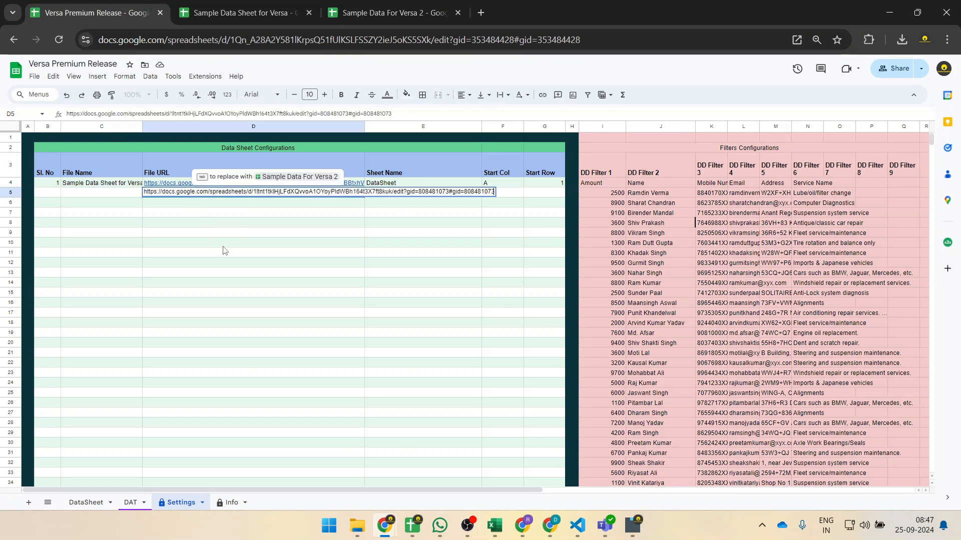
{"action": "key", "text": "Return"}
{"action": "left_click", "coordinate": [447, 301]}
{"action": "left_click", "coordinate": [583, 329]}
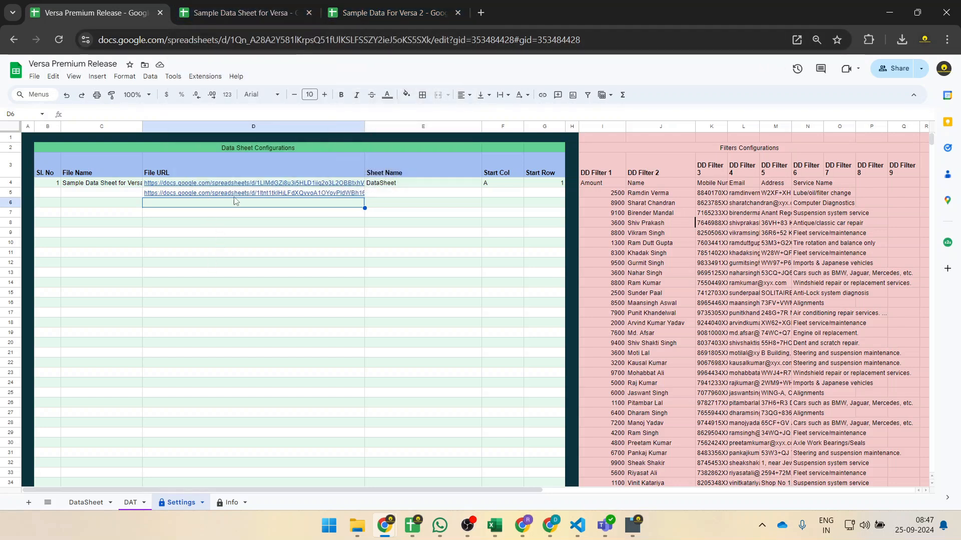
Check the source spreadsheets' sheet names, and complete the second configuration row with sheet name Employee, start column A and start row 1.
{"action": "left_click", "coordinate": [236, 14]}
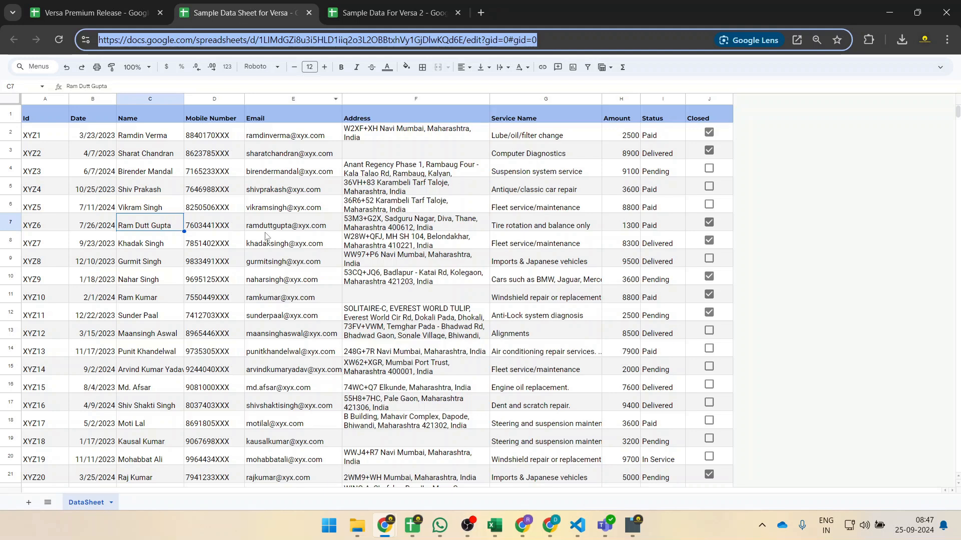
{"action": "left_click", "coordinate": [391, 13]}
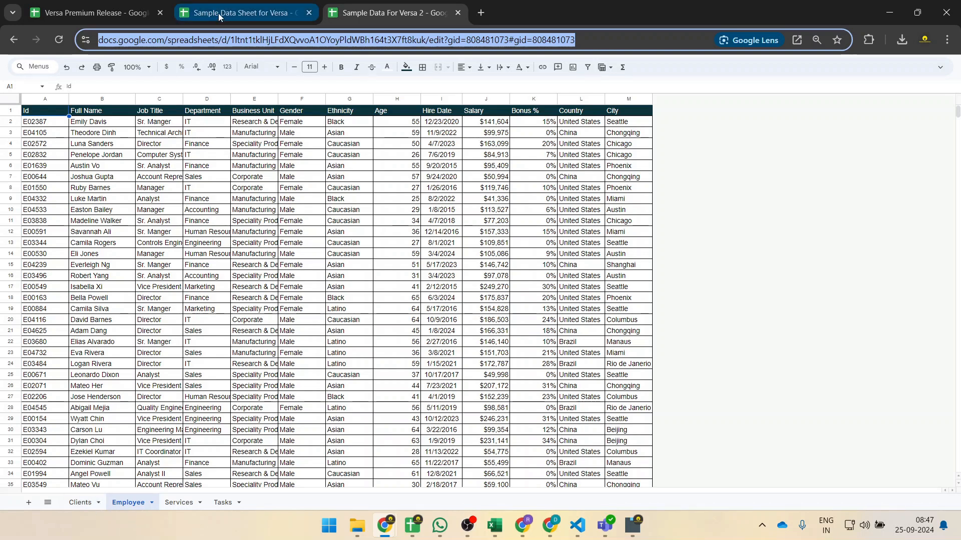
{"action": "left_click", "coordinate": [120, 8]}
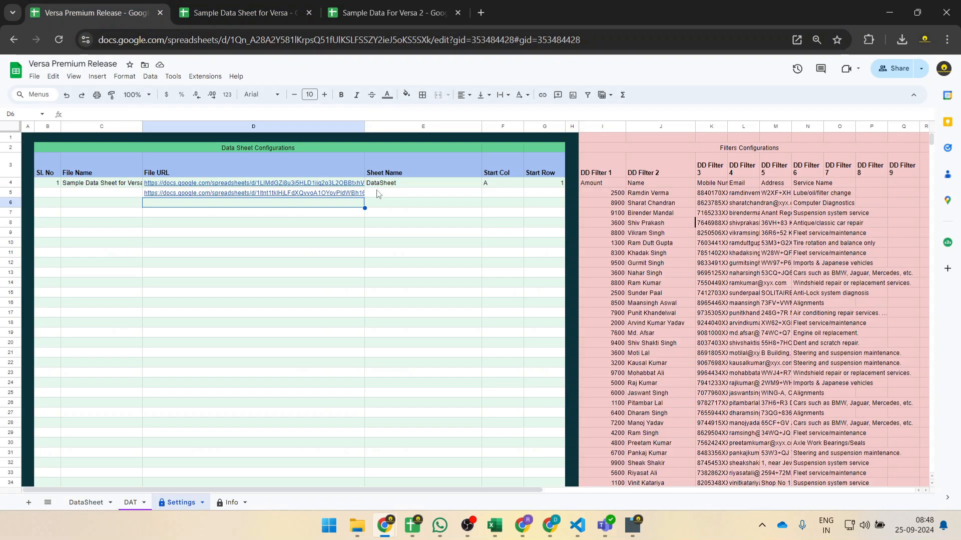
{"action": "left_click", "coordinate": [378, 194]}
{"action": "type", "text": "ER"}
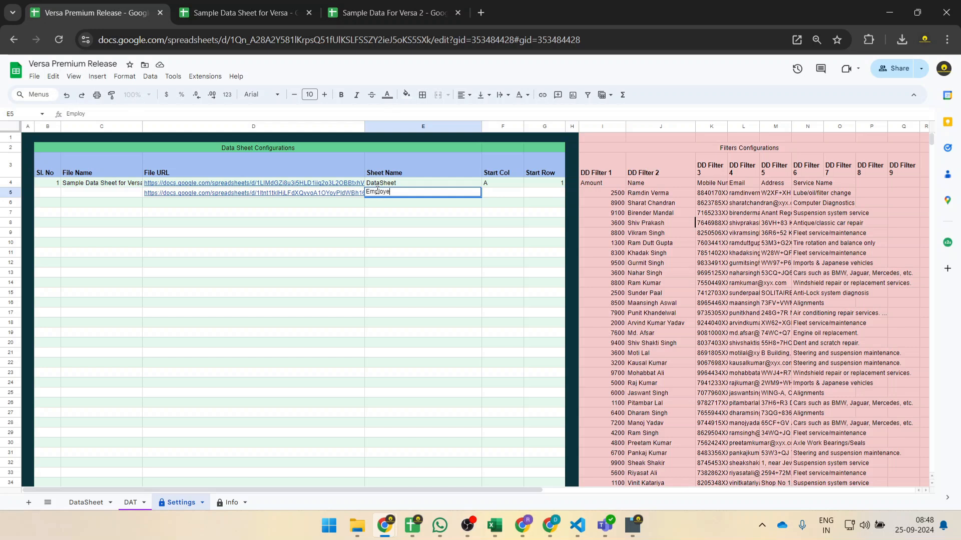
{"action": "key", "text": "Tab"}
{"action": "type", "text": "A"}
{"action": "key", "text": "Tab"}
{"action": "type", "text": "2"}
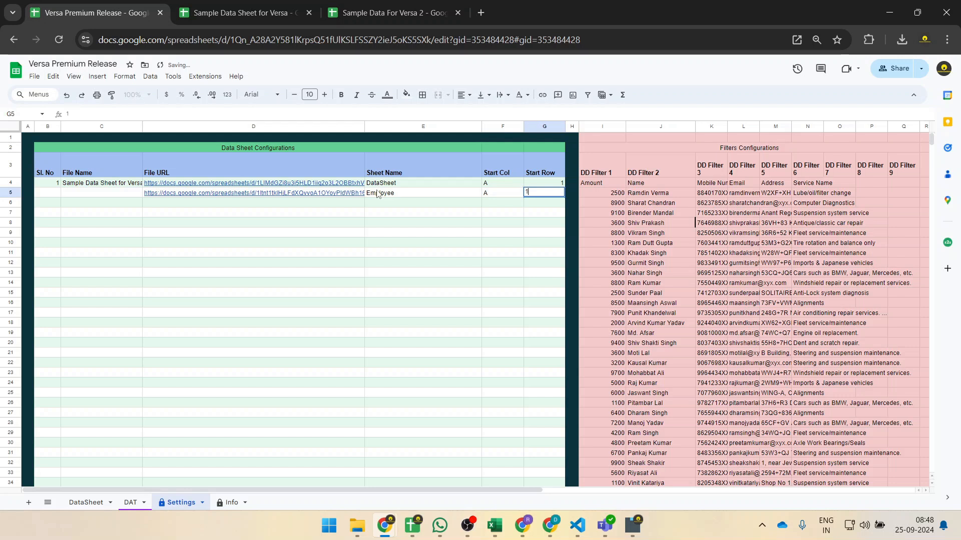
{"action": "left_click", "coordinate": [396, 255]}
Enter Employee Sample as the file name in the second configuration row.
{"action": "left_click", "coordinate": [78, 194]}
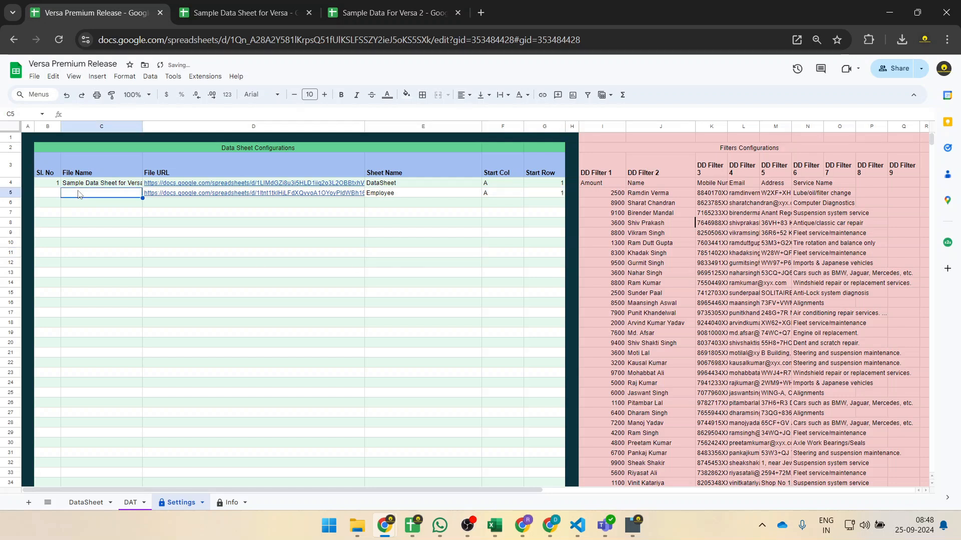
{"action": "type", "text": "Employee Sample"}
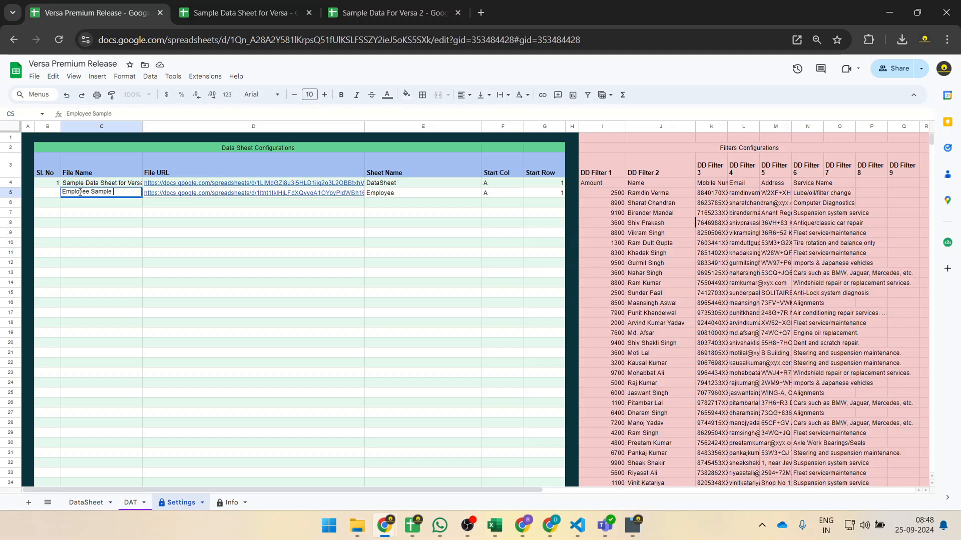
{"action": "key", "text": "Return"}
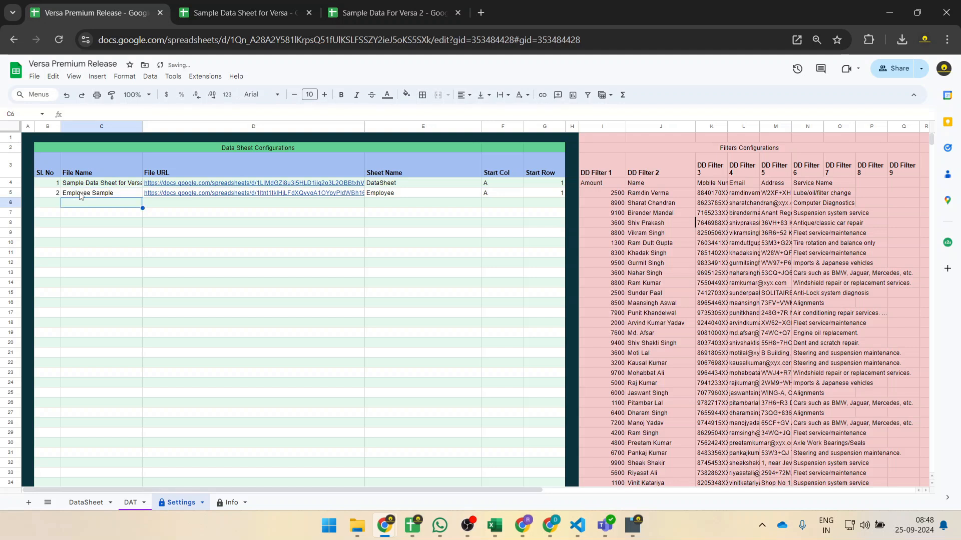
Switch the file displayed on the DAT sheet to Employee Sample-Employee.
{"action": "left_click", "coordinate": [94, 503]}
{"action": "left_click", "coordinate": [129, 502]}
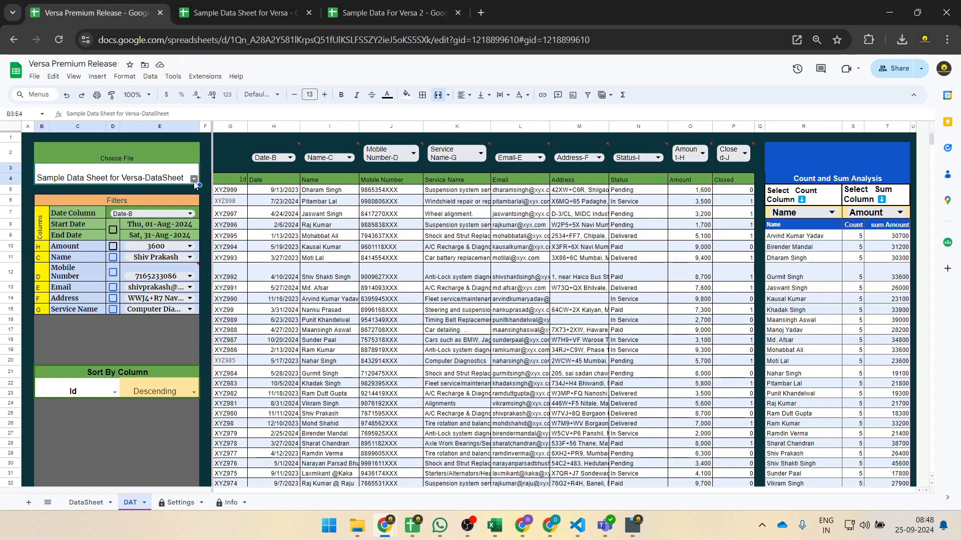
{"action": "left_click", "coordinate": [121, 179]}
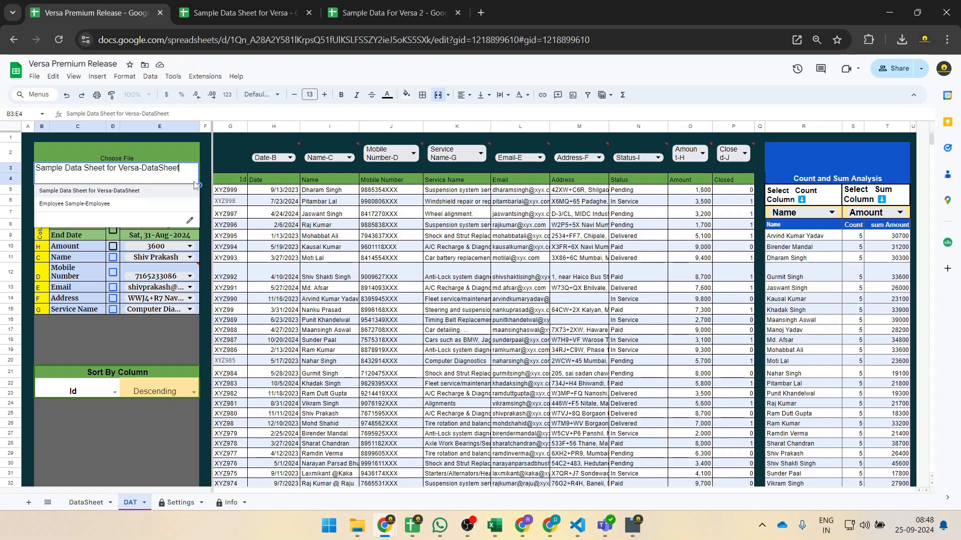
{"action": "left_click", "coordinate": [110, 205]}
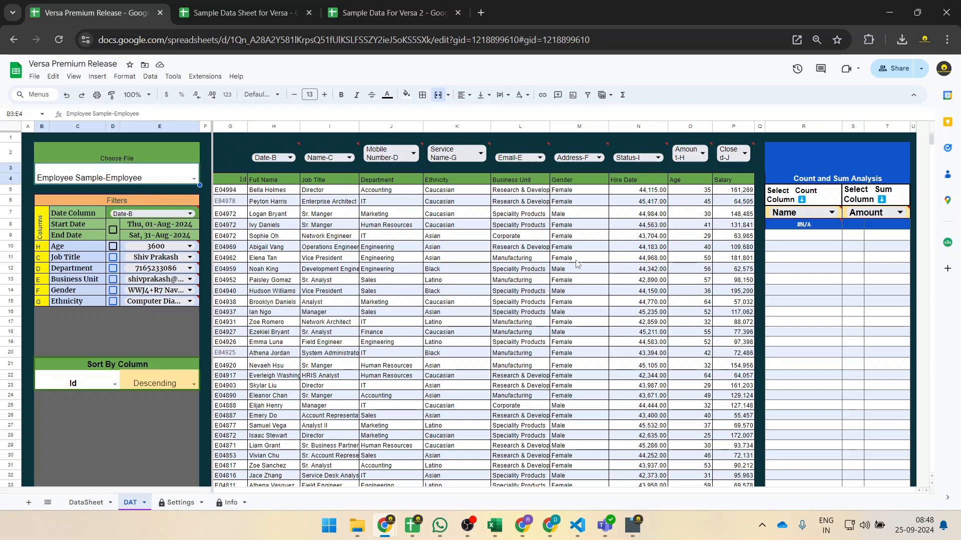
Clear all the column selectors in H2:P2 above the data table on the DAT sheet.
{"action": "left_click", "coordinate": [176, 503]}
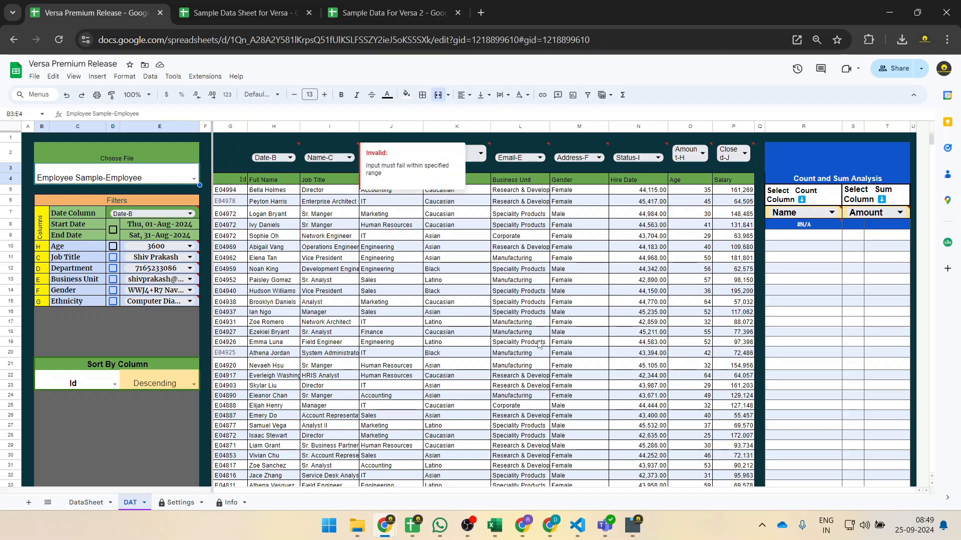
{"action": "left_click", "coordinate": [271, 158]}
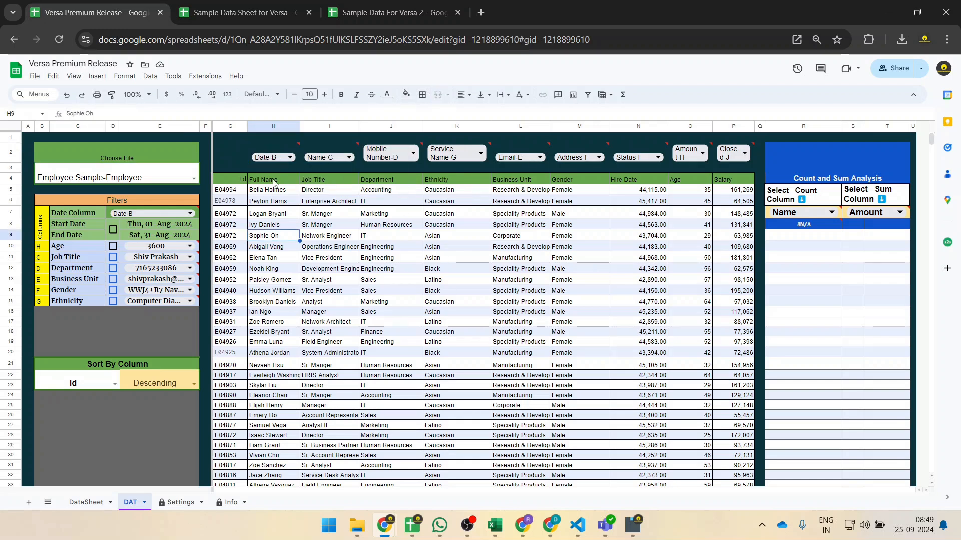
{"action": "left_click_drag", "start_coordinate": [272, 157], "coordinate": [734, 155]}
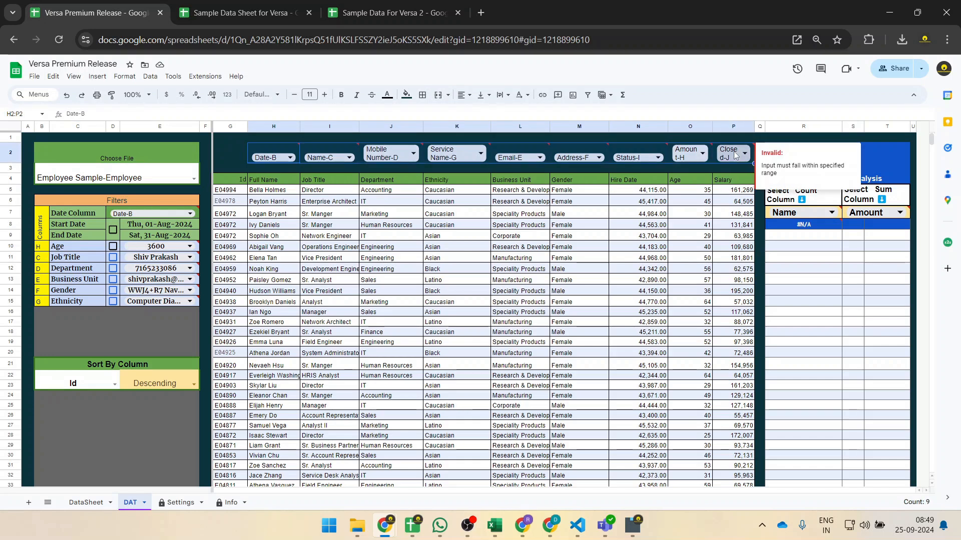
{"action": "key", "text": "Delete"}
Set the column selectors in H2, I2 and J2 to Full Name-B, Department-D and Hire Date-I.
{"action": "left_click", "coordinate": [280, 158]}
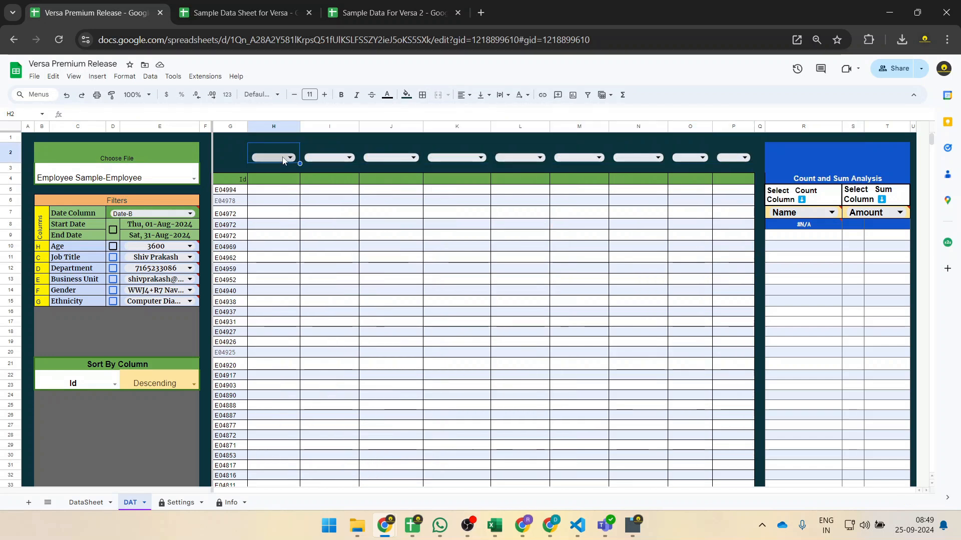
{"action": "left_click", "coordinate": [283, 159]}
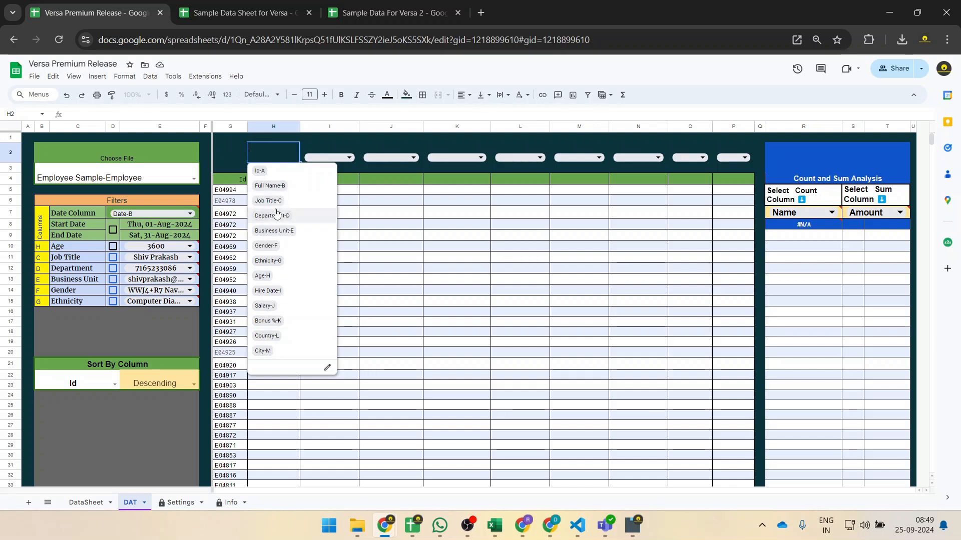
{"action": "left_click", "coordinate": [274, 186]}
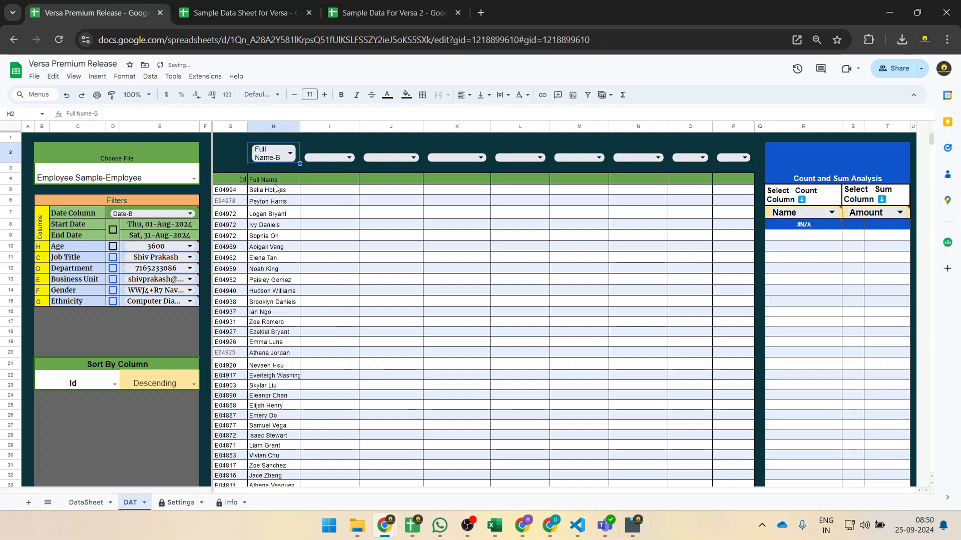
{"action": "left_click", "coordinate": [339, 159]}
{"action": "left_click", "coordinate": [330, 209]}
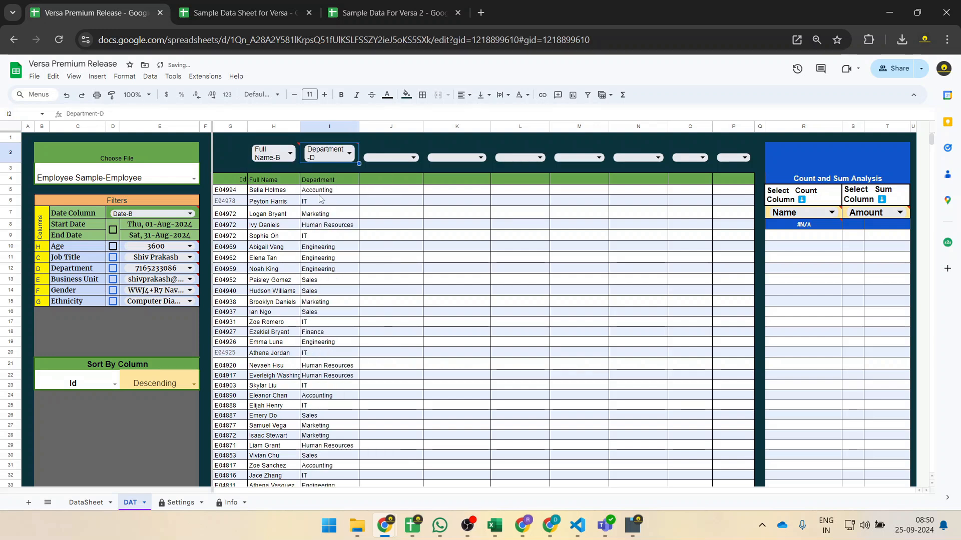
{"action": "left_click", "coordinate": [397, 160]}
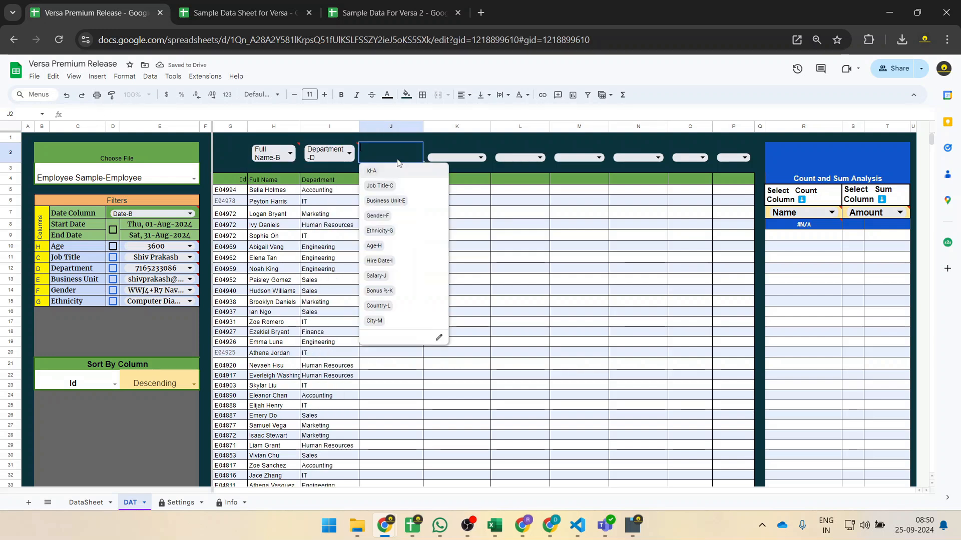
{"action": "left_click", "coordinate": [380, 261]}
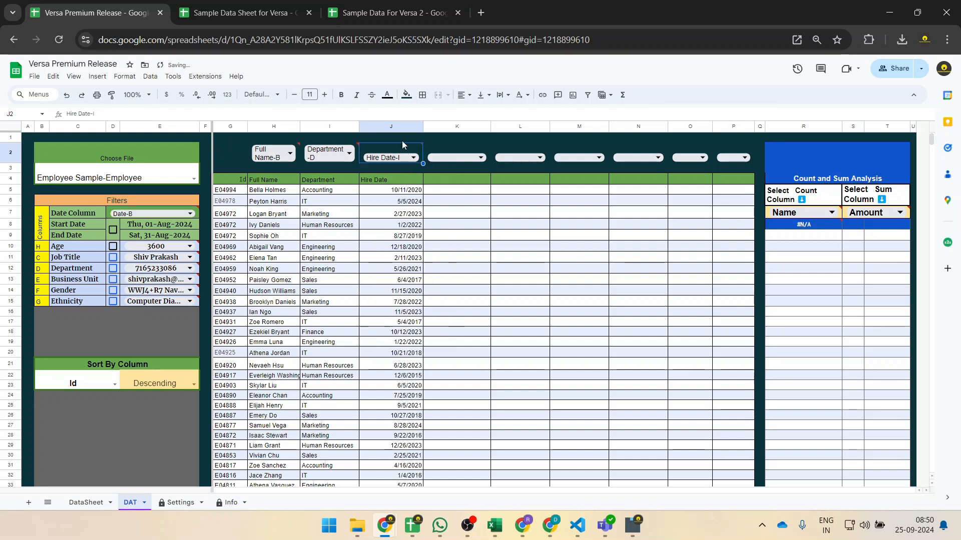
Set the column selectors in K2, L2 and M2 to Age-H, Business Unit-E and Ethnicity-G.
{"action": "left_click", "coordinate": [452, 158]}
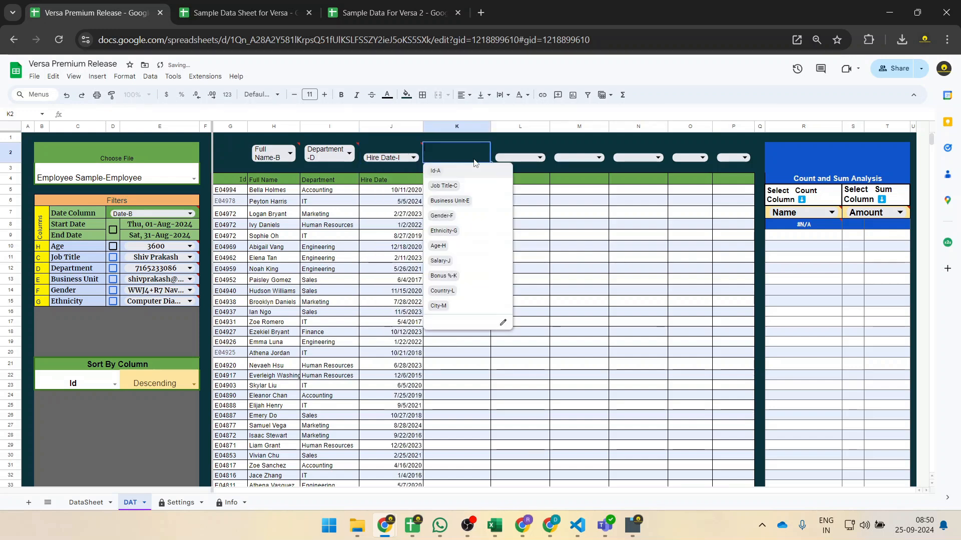
{"action": "left_click", "coordinate": [454, 246]}
{"action": "left_click", "coordinate": [521, 158]}
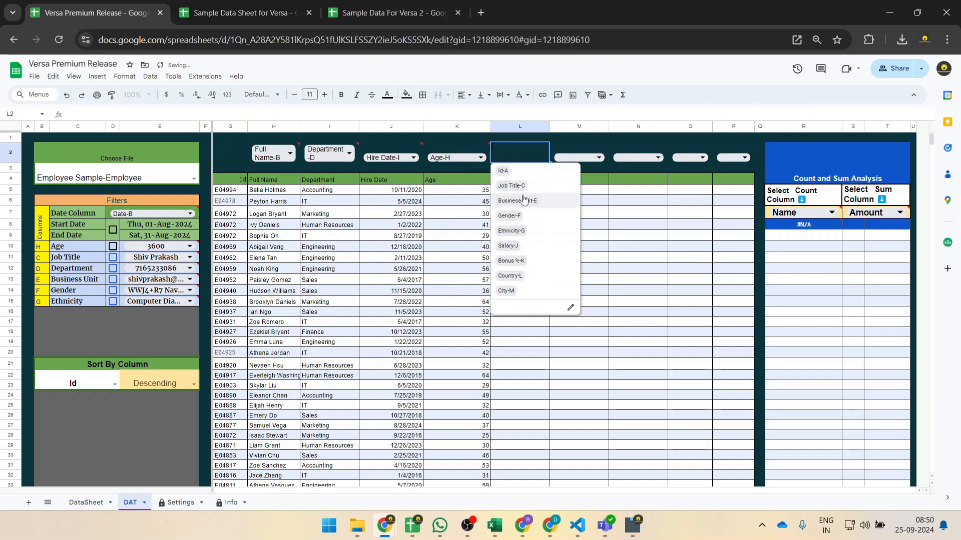
{"action": "left_click", "coordinate": [517, 200]}
{"action": "left_click", "coordinate": [579, 158]}
{"action": "left_click", "coordinate": [571, 231]}
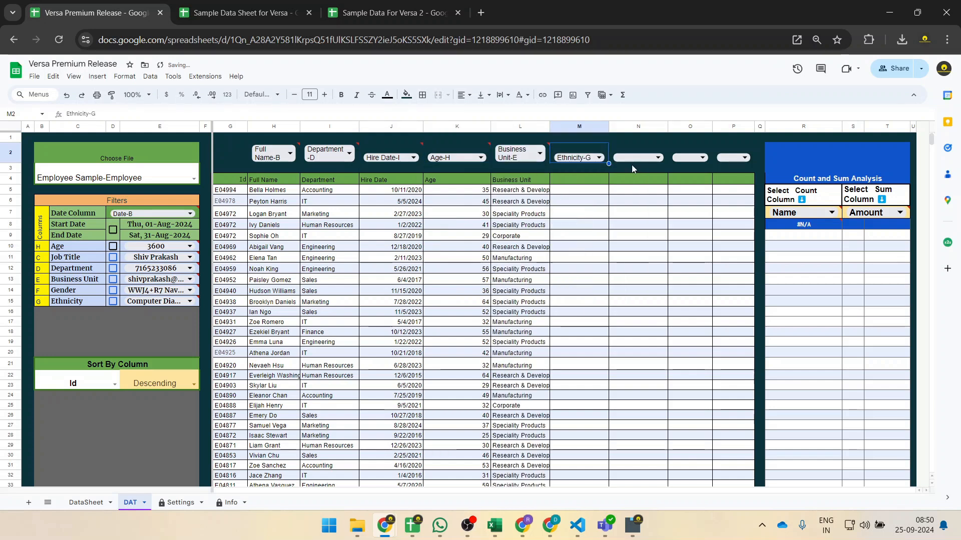
Set the column selectors in N2, O2 and P2 to Gender-F, Salary-J and Country-L.
{"action": "left_click", "coordinate": [635, 160]}
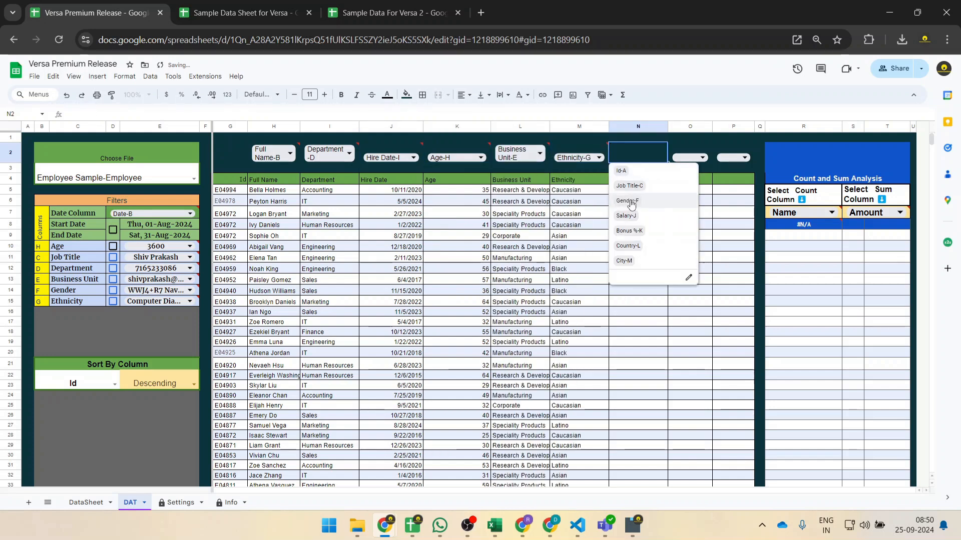
{"action": "left_click", "coordinate": [631, 201]}
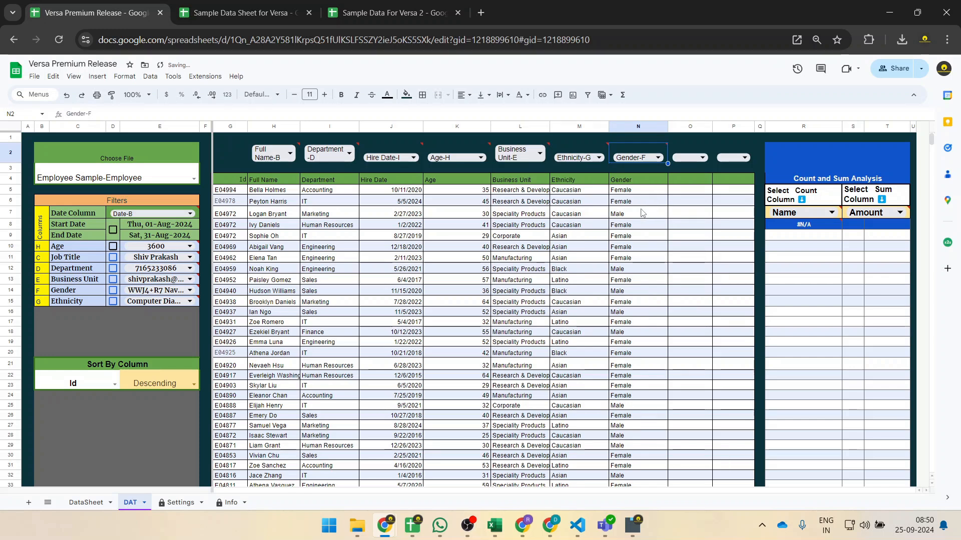
{"action": "left_click", "coordinate": [687, 161]}
{"action": "left_click", "coordinate": [685, 201]}
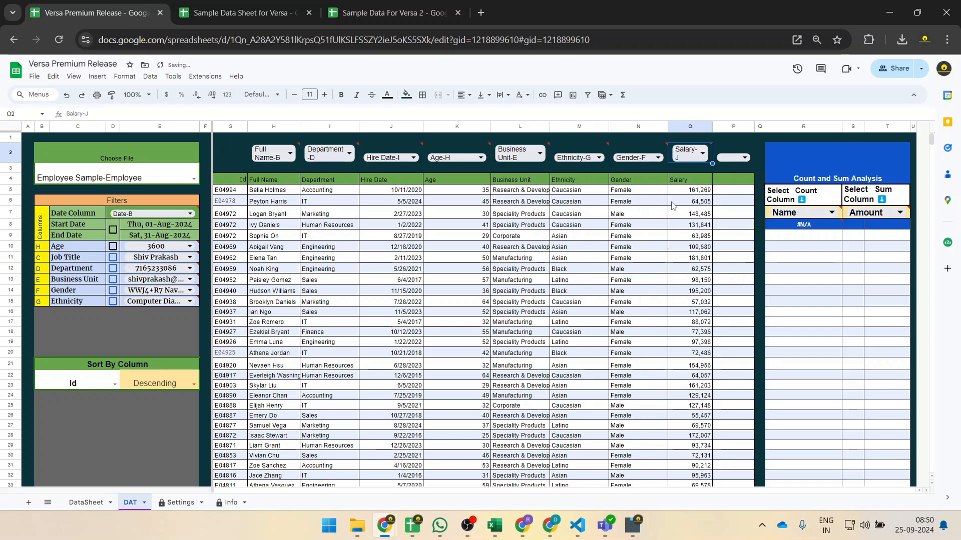
{"action": "left_click", "coordinate": [734, 157]}
{"action": "left_click", "coordinate": [771, 229]}
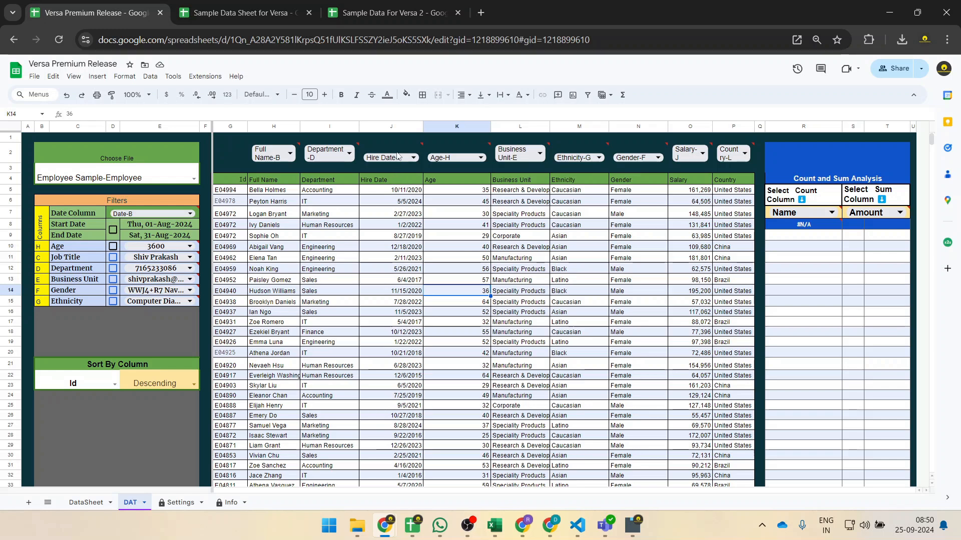
Sort the employee data by Hire Date in ascending order using the Sort By Column settings.
{"action": "left_click", "coordinate": [399, 182]}
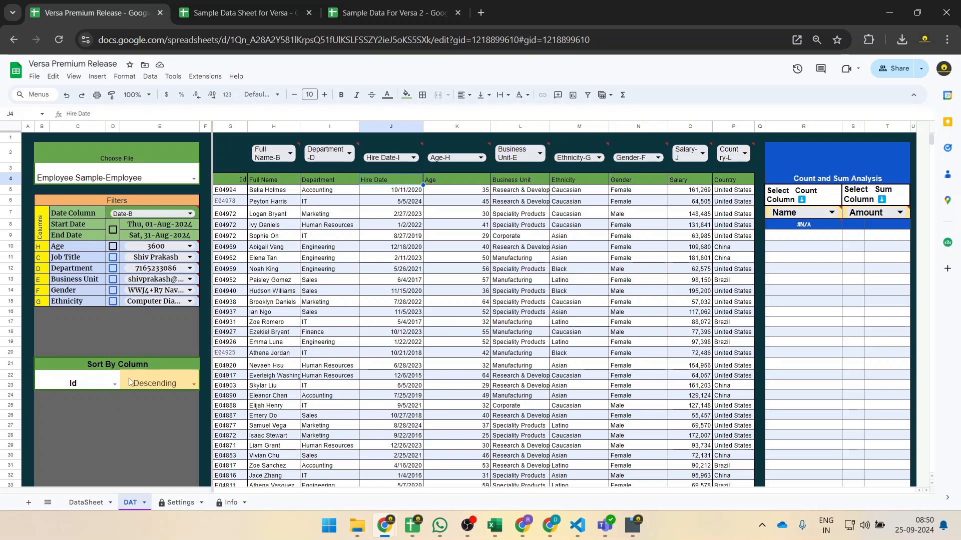
{"action": "left_click", "coordinate": [115, 385]}
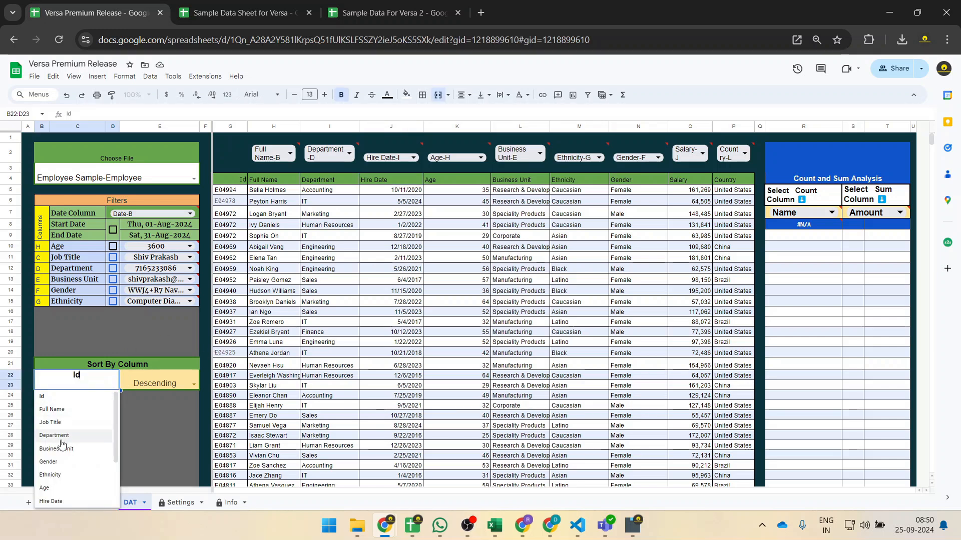
{"action": "scroll", "coordinate": [74, 473], "scroll_direction": "down", "scroll_amount": 2}
{"action": "left_click", "coordinate": [73, 431]}
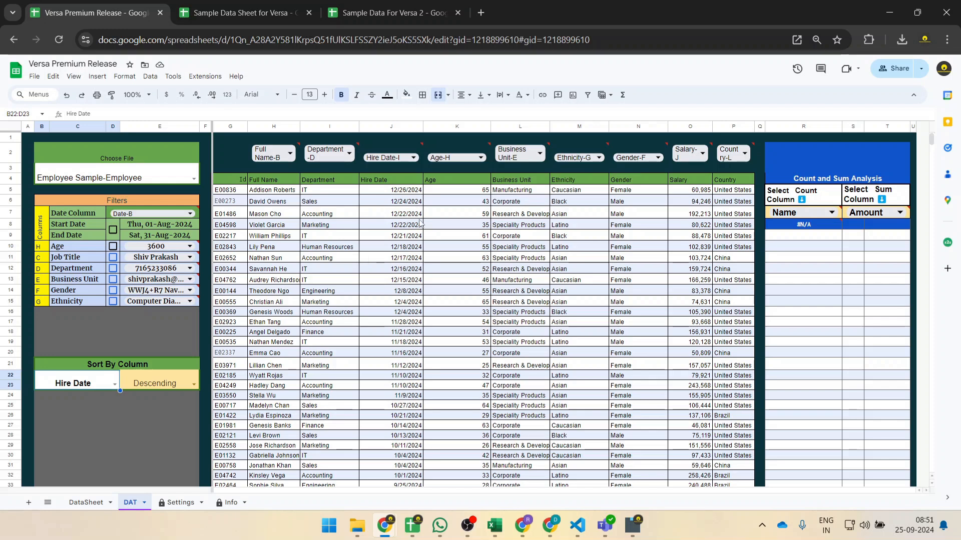
{"action": "scroll", "coordinate": [397, 311], "scroll_direction": "down", "scroll_amount": 10}
{"action": "scroll", "coordinate": [361, 307], "scroll_direction": "up", "scroll_amount": 10}
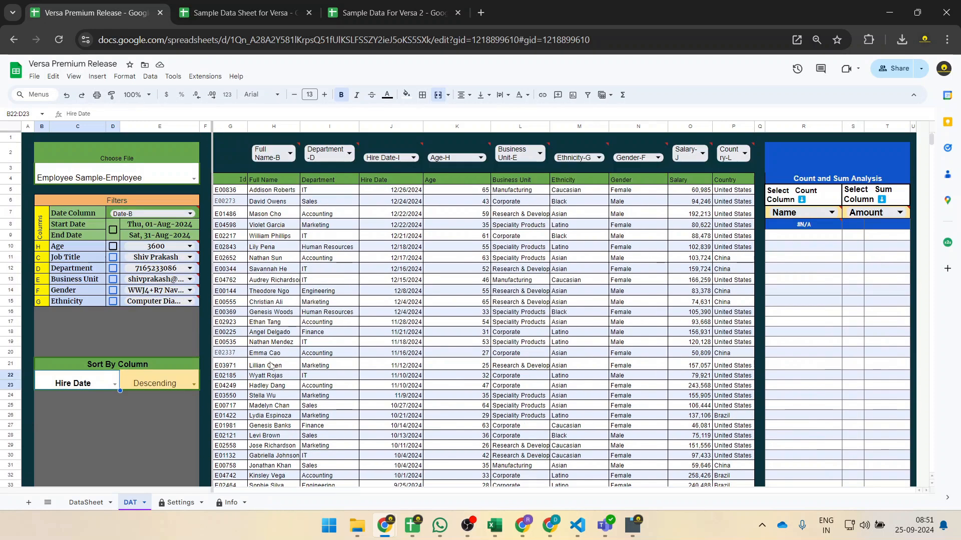
{"action": "left_click", "coordinate": [198, 385]}
{"action": "left_click", "coordinate": [195, 384]}
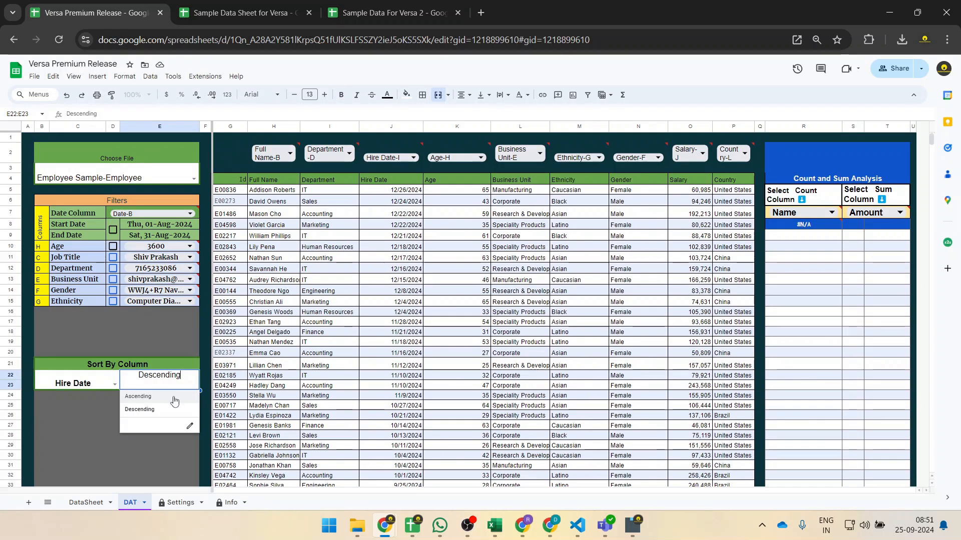
{"action": "left_click", "coordinate": [170, 397]}
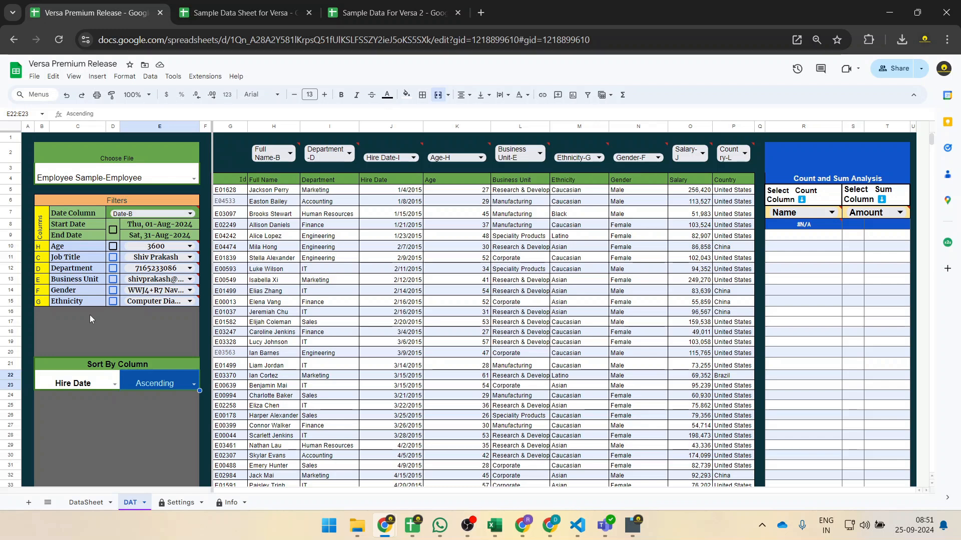
Set the Date Column of the filters to Hire Date-I.
{"action": "left_click", "coordinate": [90, 213]}
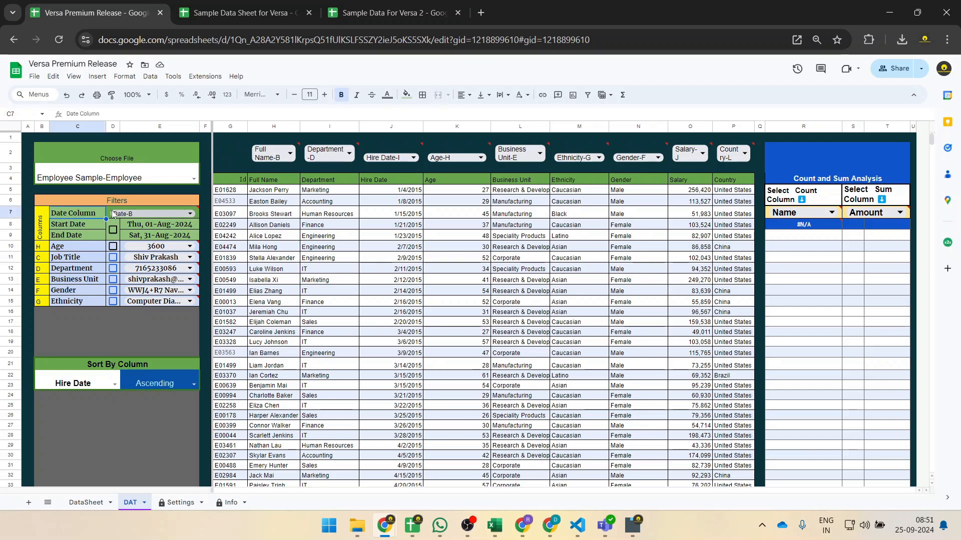
{"action": "mouse_move", "coordinate": [155, 216]}
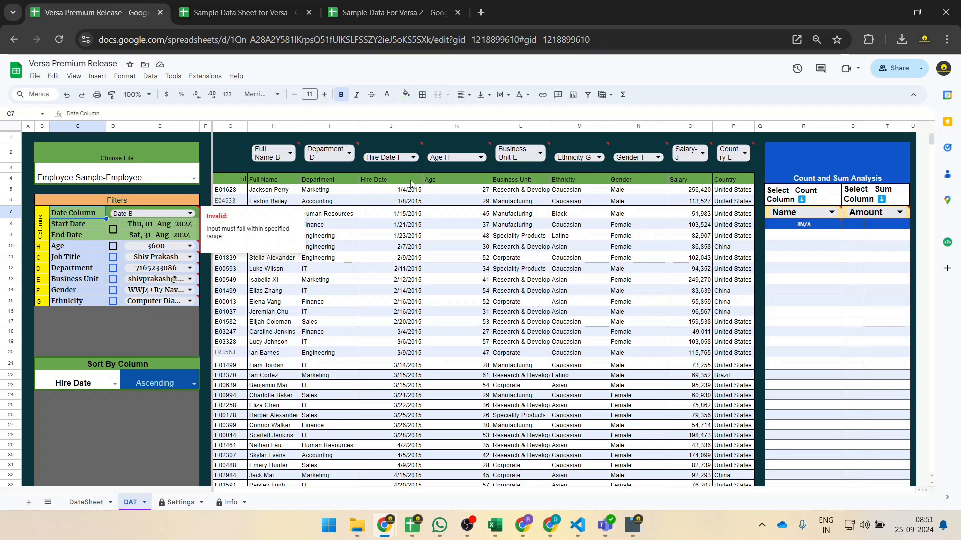
{"action": "left_click", "coordinate": [170, 212]}
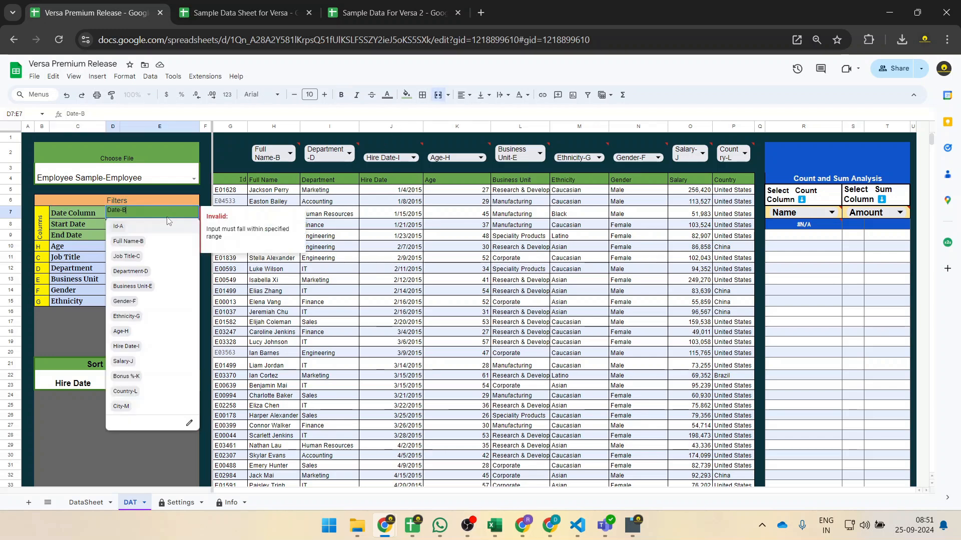
{"action": "left_click", "coordinate": [78, 215]}
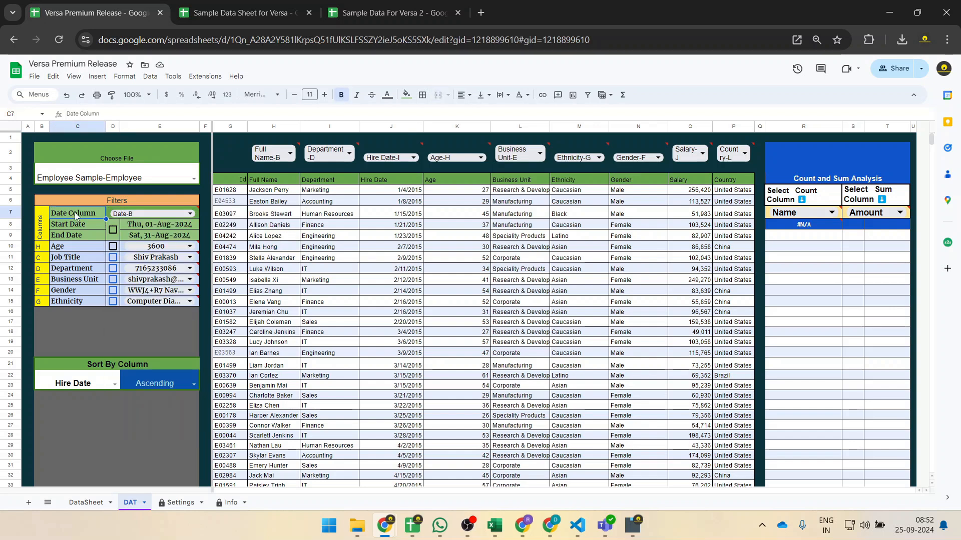
{"action": "left_click", "coordinate": [145, 213]}
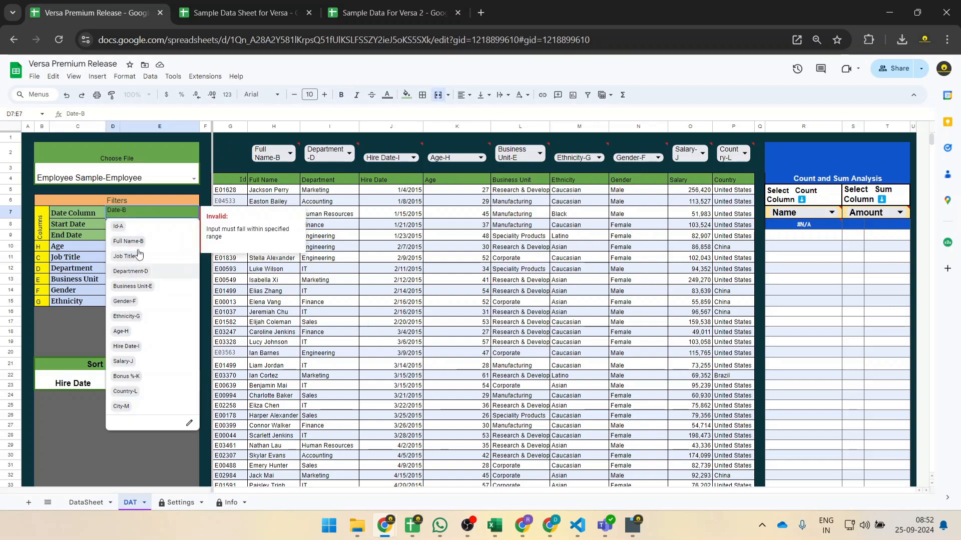
{"action": "left_click", "coordinate": [129, 350]}
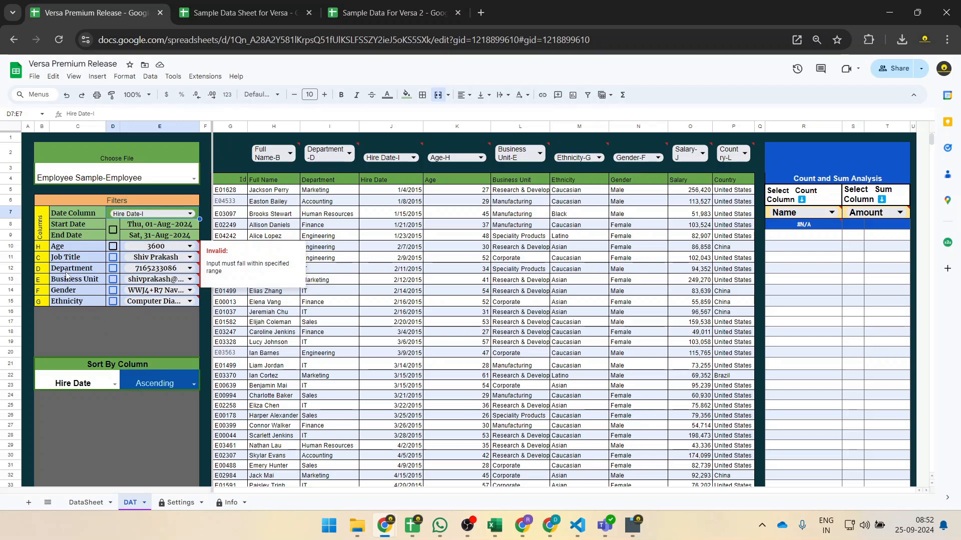
Enable the Business Unit filter and set its value to Research & Development.
{"action": "left_click", "coordinate": [148, 270]}
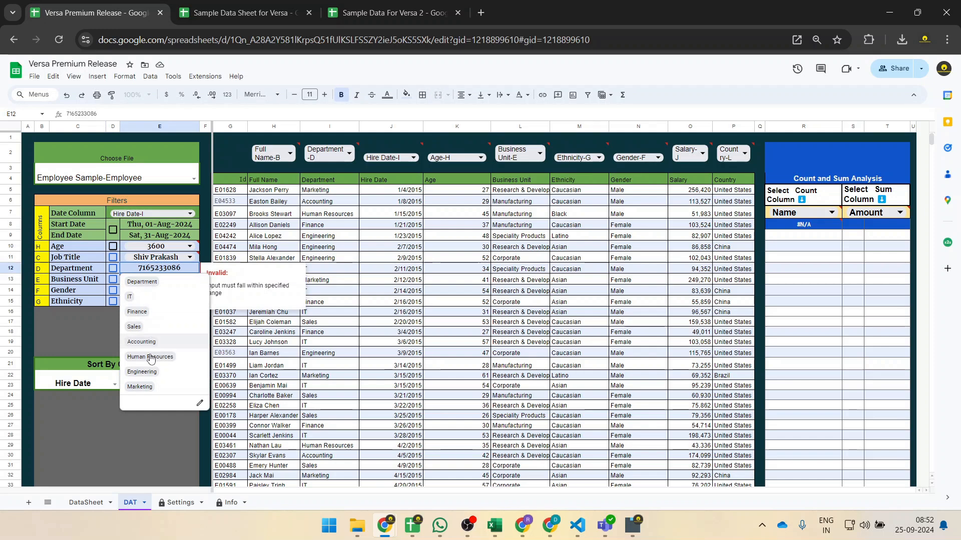
{"action": "left_click", "coordinate": [64, 325]}
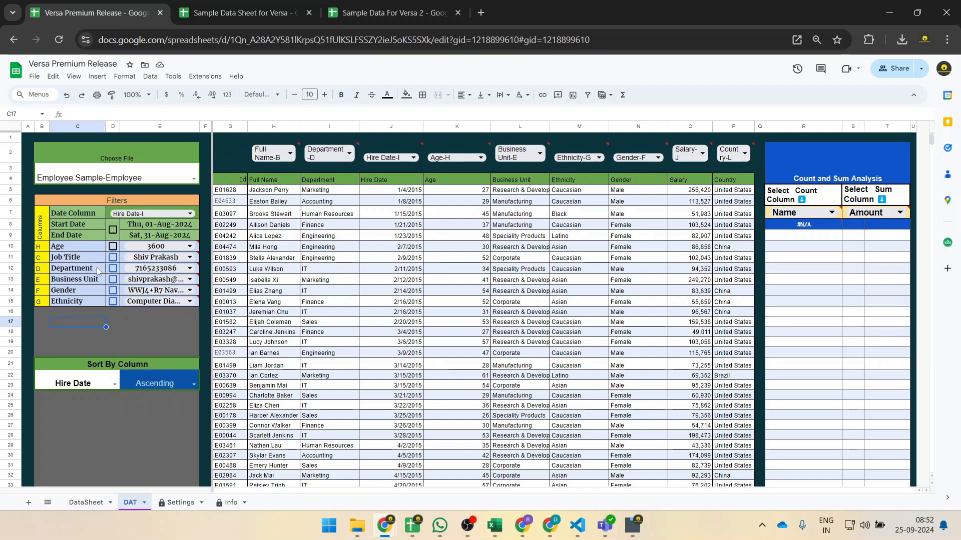
{"action": "left_click", "coordinate": [146, 280]}
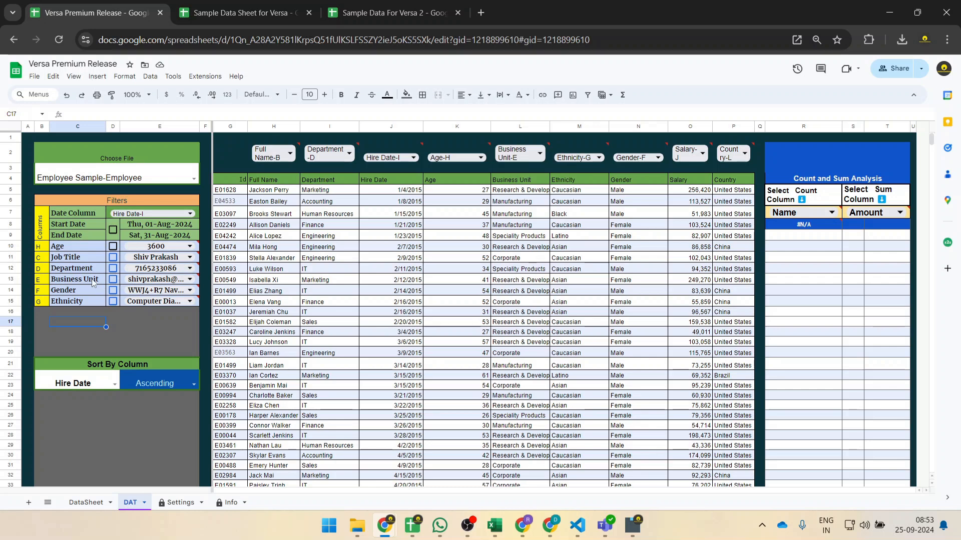
{"action": "mouse_move", "coordinate": [125, 281]}
{"action": "left_click", "coordinate": [113, 280]}
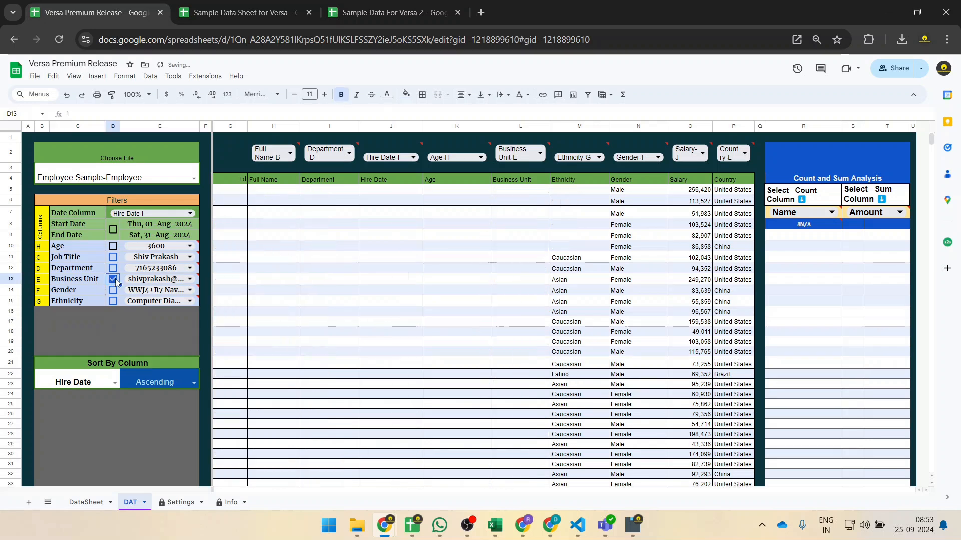
{"action": "mouse_move", "coordinate": [150, 286]}
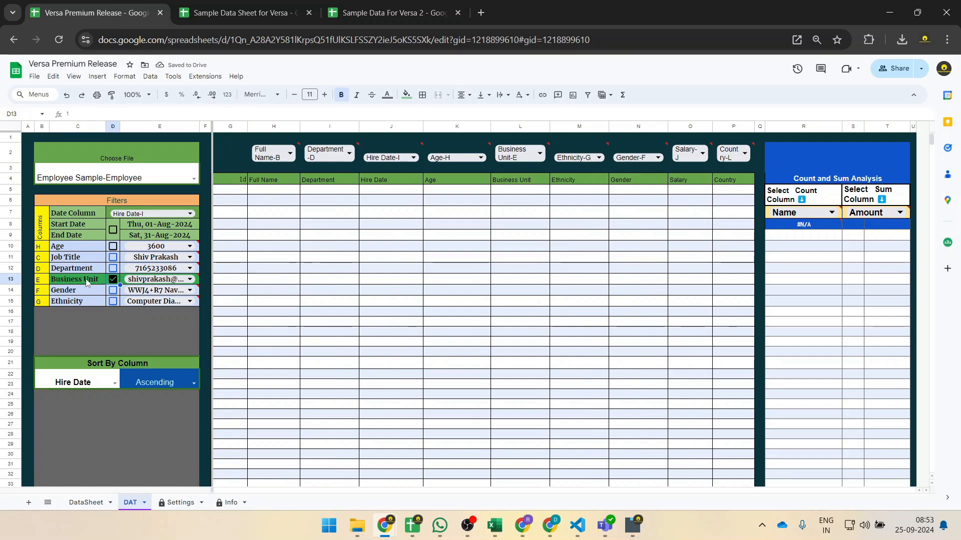
{"action": "double_click", "coordinate": [167, 280]}
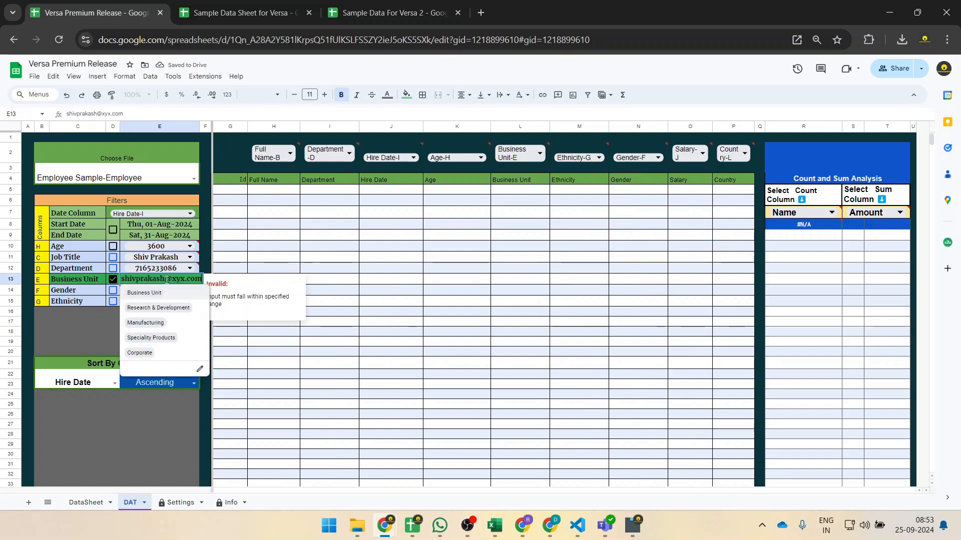
{"action": "left_click", "coordinate": [155, 308]}
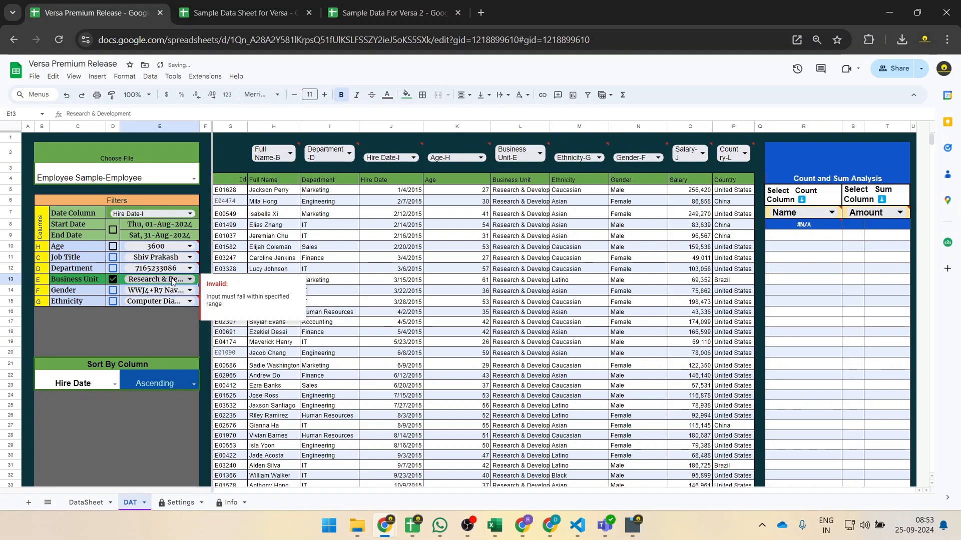
Look through the employee rows filtered by the Research & Development business unit.
{"action": "scroll", "coordinate": [522, 237], "scroll_direction": "down", "scroll_amount": 20}
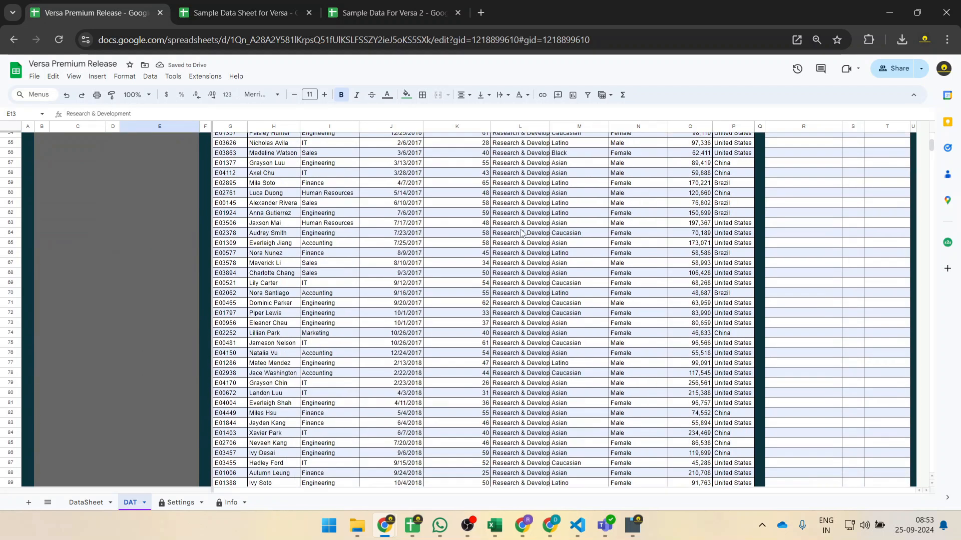
{"action": "scroll", "coordinate": [522, 237], "scroll_direction": "up", "scroll_amount": 8}
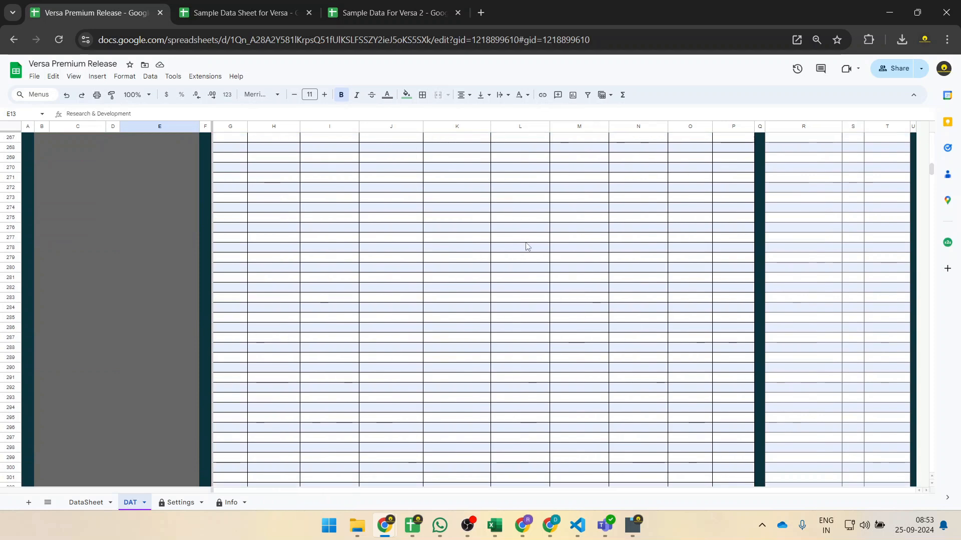
{"action": "scroll", "coordinate": [537, 255], "scroll_direction": "up", "scroll_amount": 20}
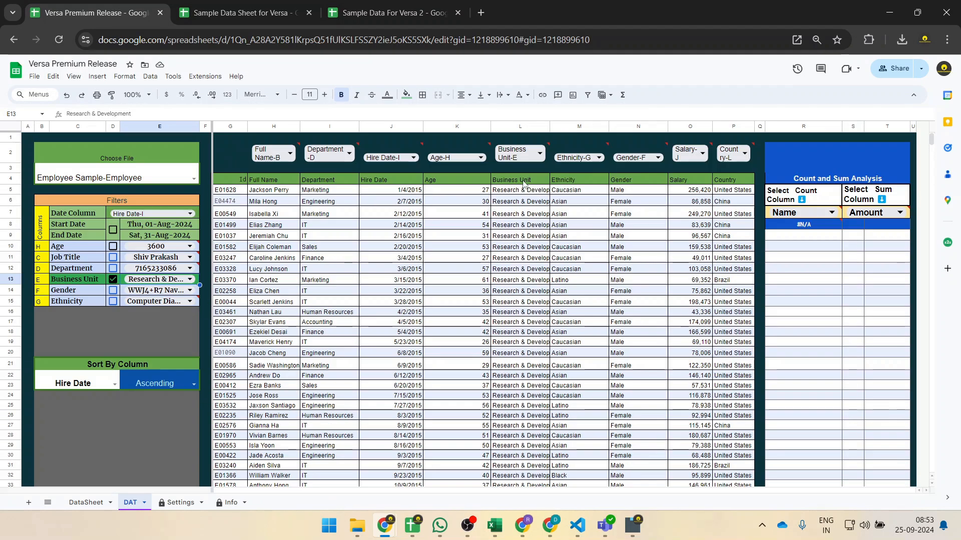
{"action": "scroll", "coordinate": [504, 340], "scroll_direction": "down", "scroll_amount": 8}
{"action": "scroll", "coordinate": [500, 320], "scroll_direction": "up", "scroll_amount": 8}
{"action": "left_click", "coordinate": [416, 352]}
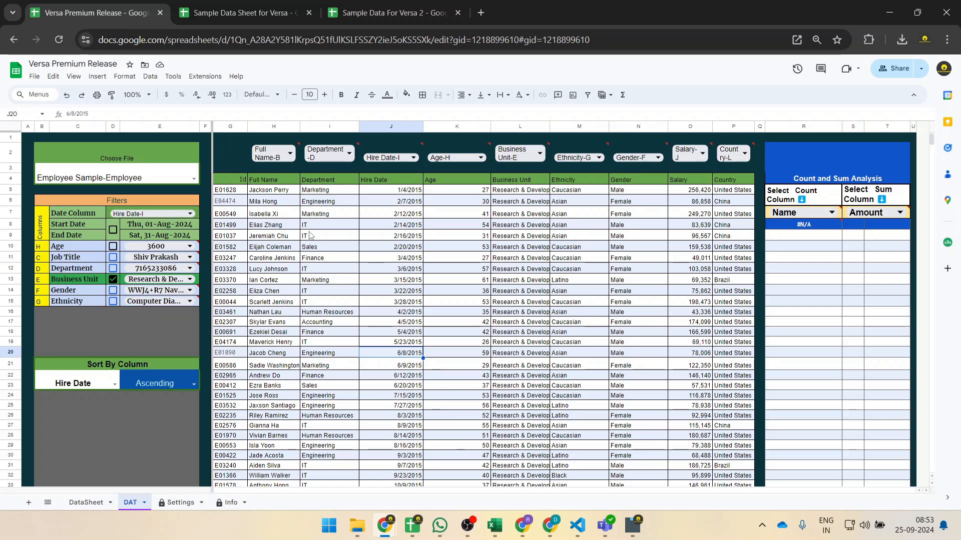
Enable the Department filter and set its value to IT.
{"action": "double_click", "coordinate": [148, 272]}
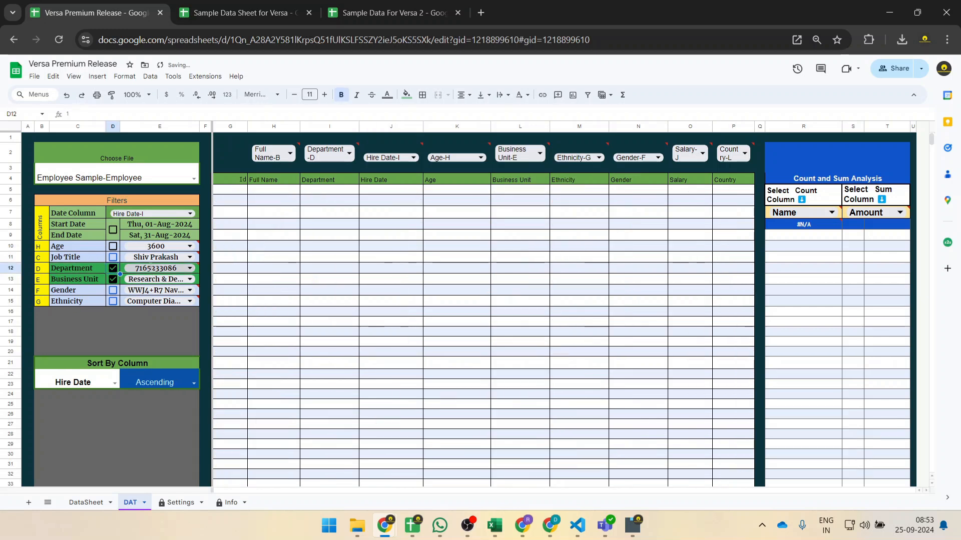
{"action": "left_click", "coordinate": [147, 298]}
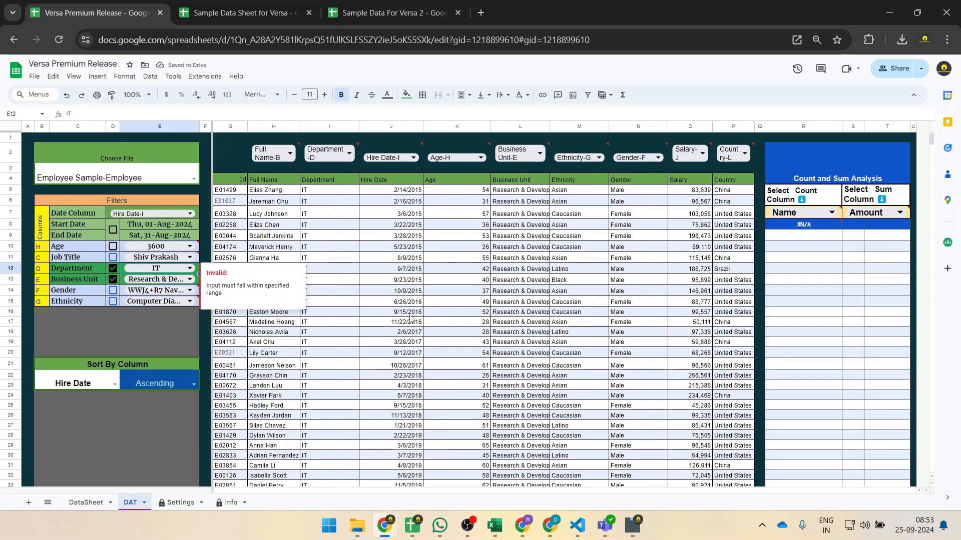
{"action": "left_click", "coordinate": [405, 248]}
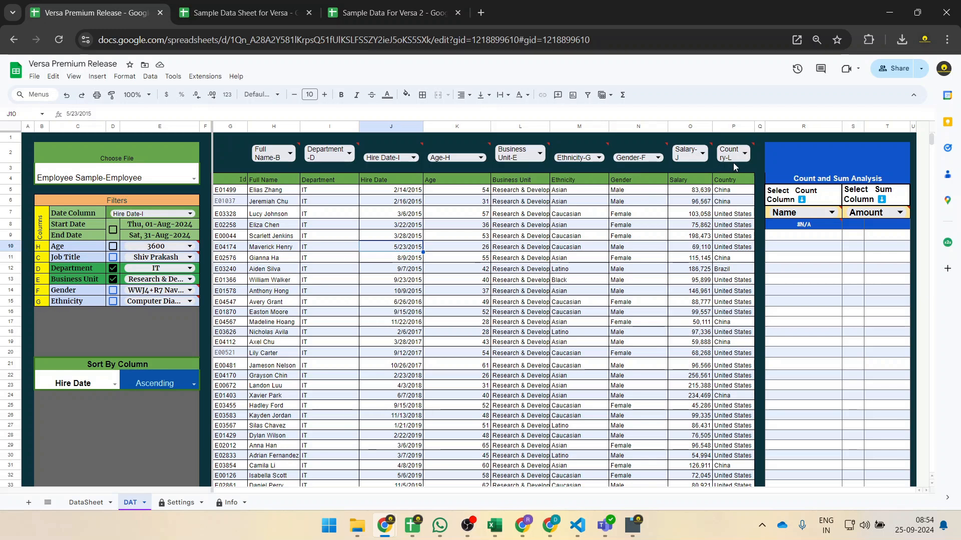
Replace the Ethnicity filter with Country by entering column letter L in B15, and enable it with the value China.
{"action": "left_click", "coordinate": [40, 301]}
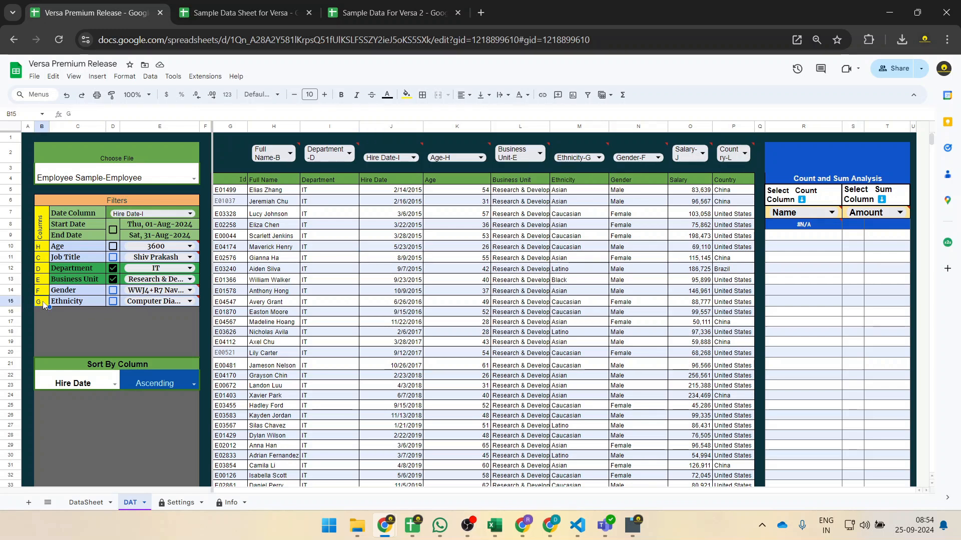
{"action": "type", "text": "L"}
{"action": "key", "text": "Return"}
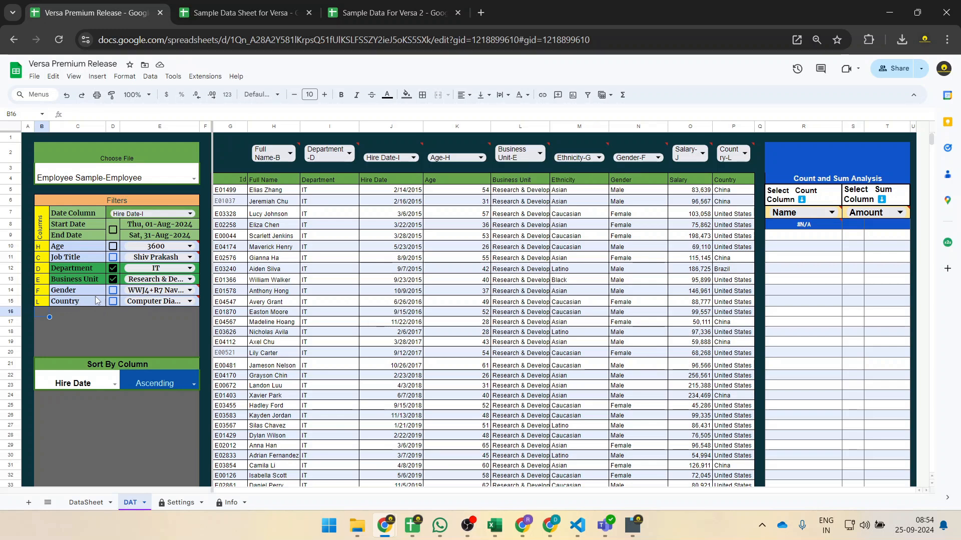
{"action": "left_click", "coordinate": [112, 301]}
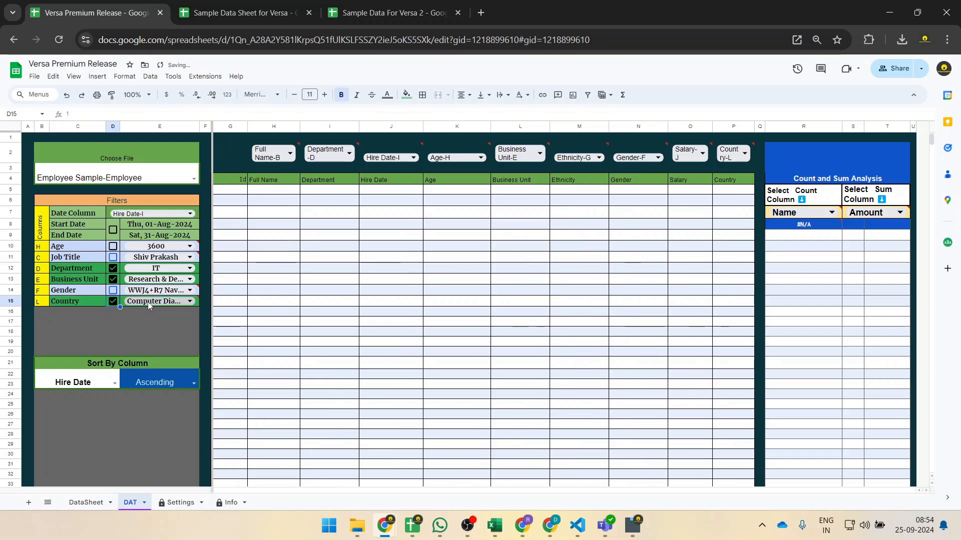
{"action": "left_click", "coordinate": [148, 302]}
{"action": "left_click", "coordinate": [149, 344]}
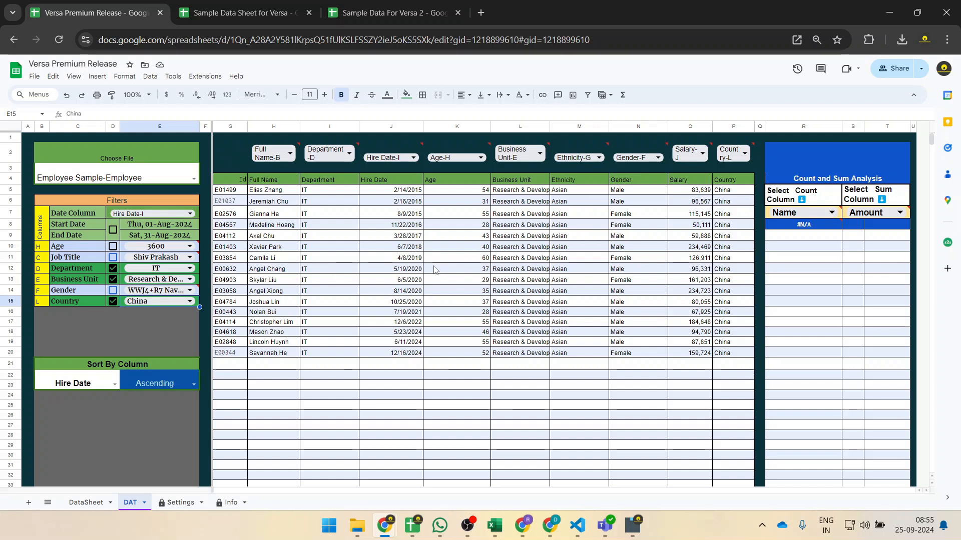
Turn off the Department, Business Unit and Country filters, leaving the date filter off as well.
{"action": "left_click", "coordinate": [114, 269]}
{"action": "left_click", "coordinate": [113, 279]}
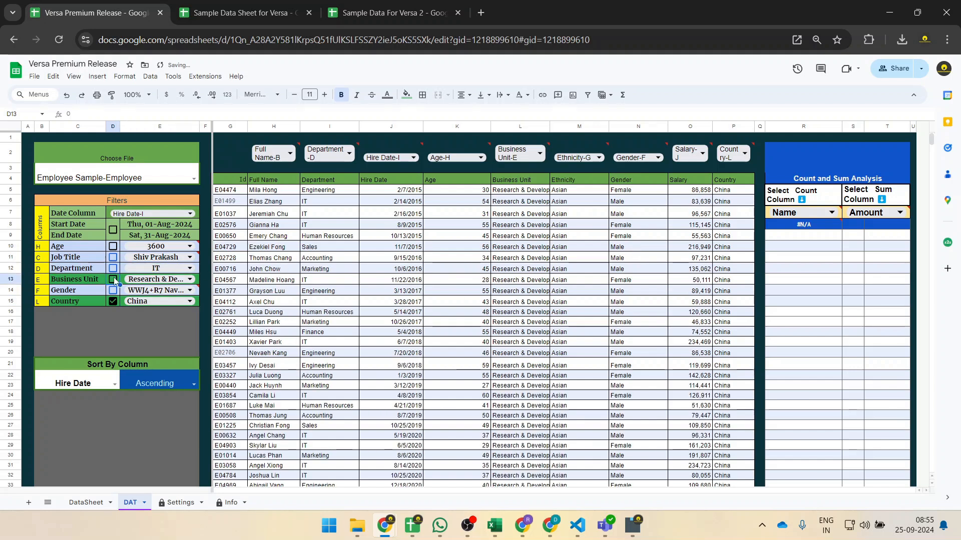
{"action": "left_click", "coordinate": [113, 301]}
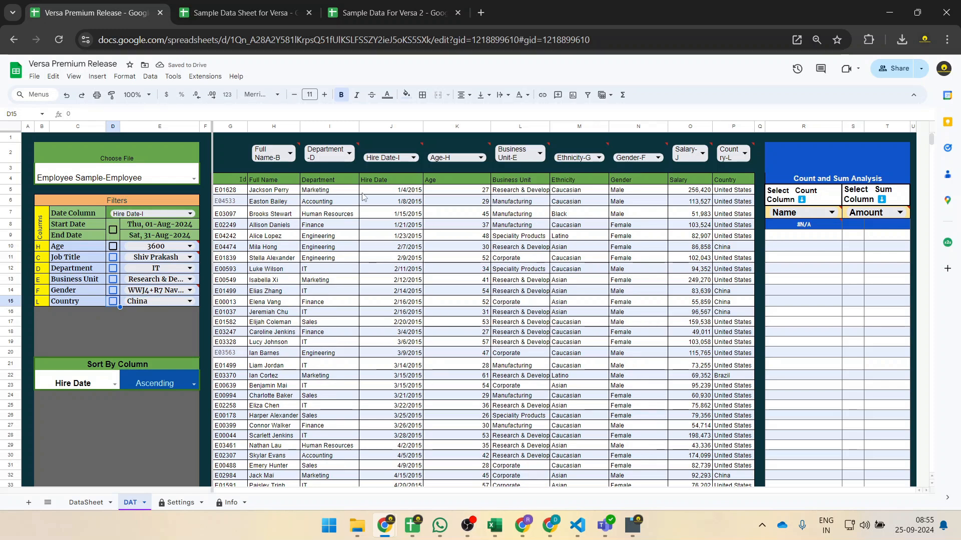
{"action": "left_click", "coordinate": [113, 231]}
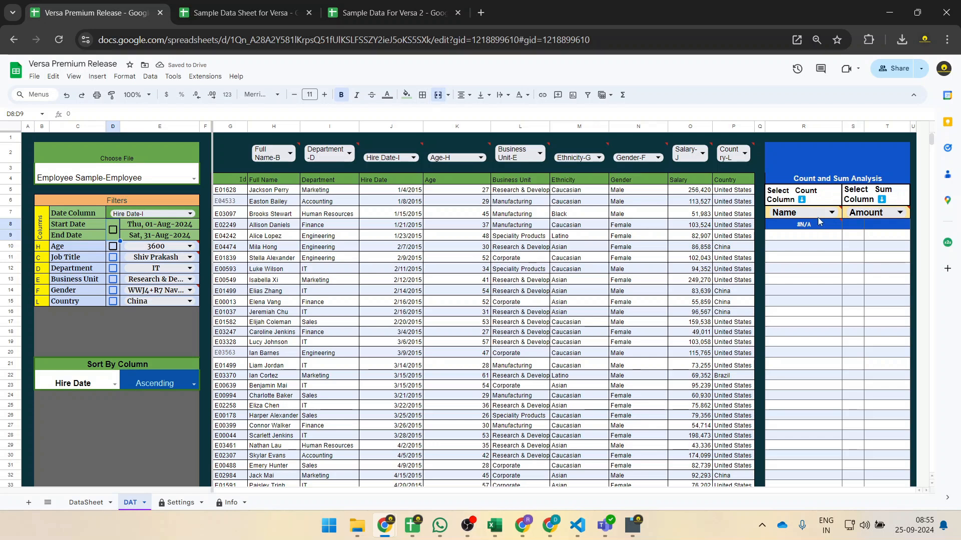
Set the Count and Sum Analysis to count by Full Name and sum by Salary, and look through its rows.
{"action": "left_click", "coordinate": [819, 217]}
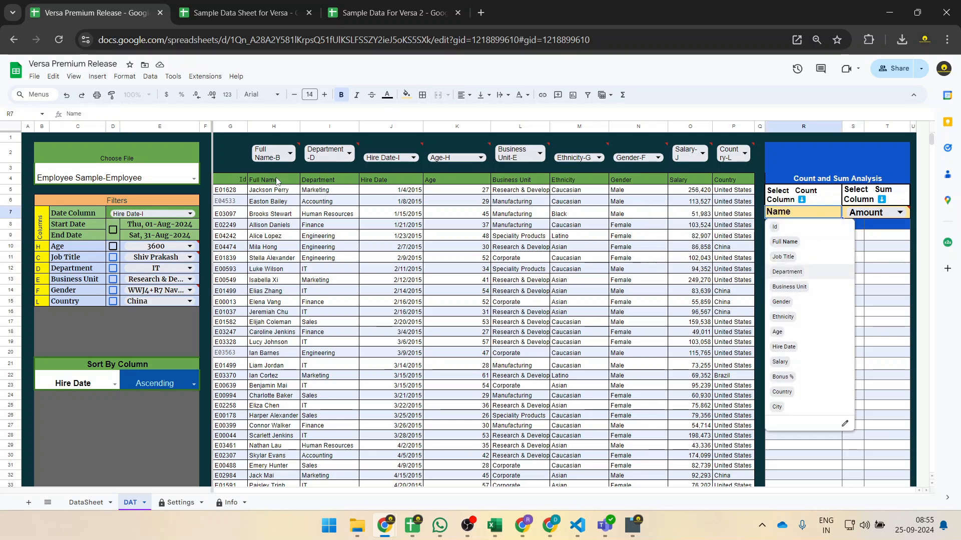
{"action": "left_click", "coordinate": [787, 245]}
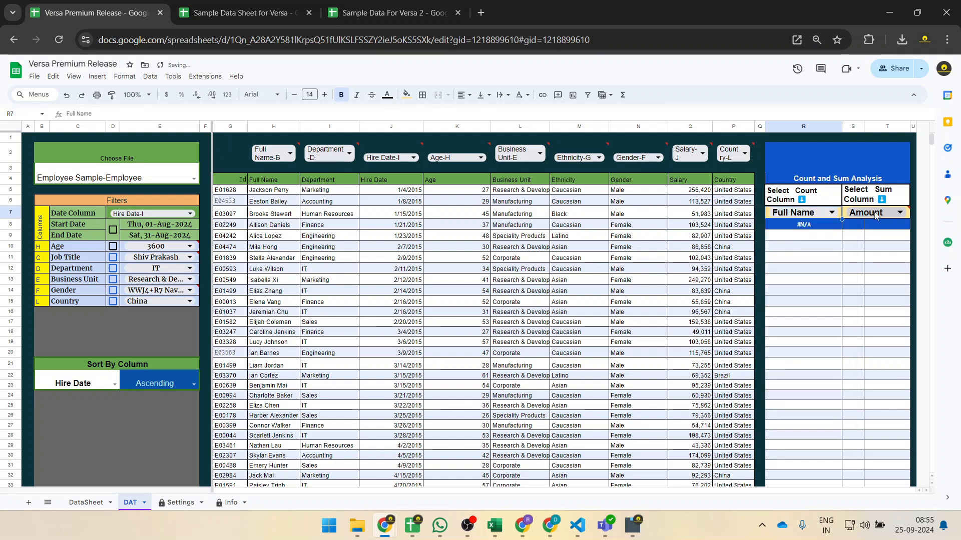
{"action": "left_click", "coordinate": [880, 219]}
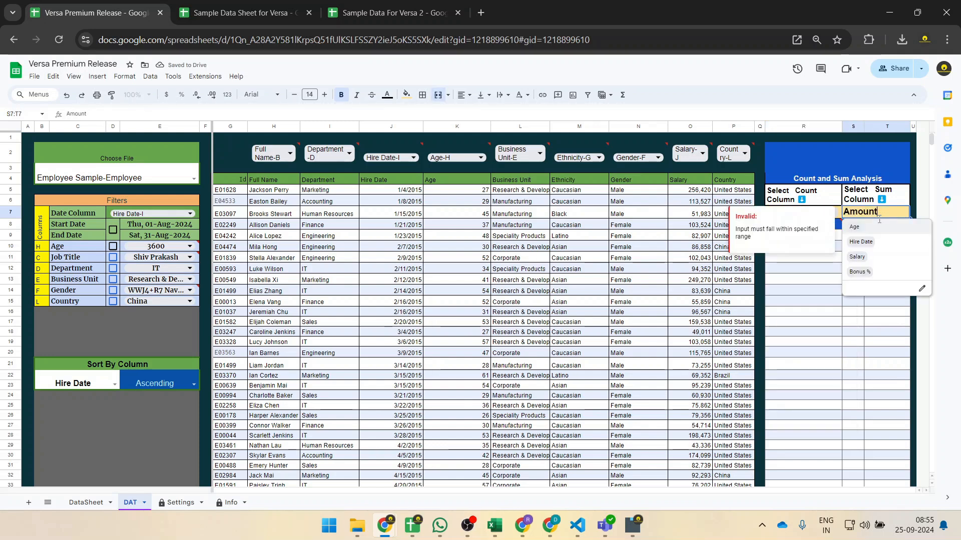
{"action": "left_click", "coordinate": [875, 261]}
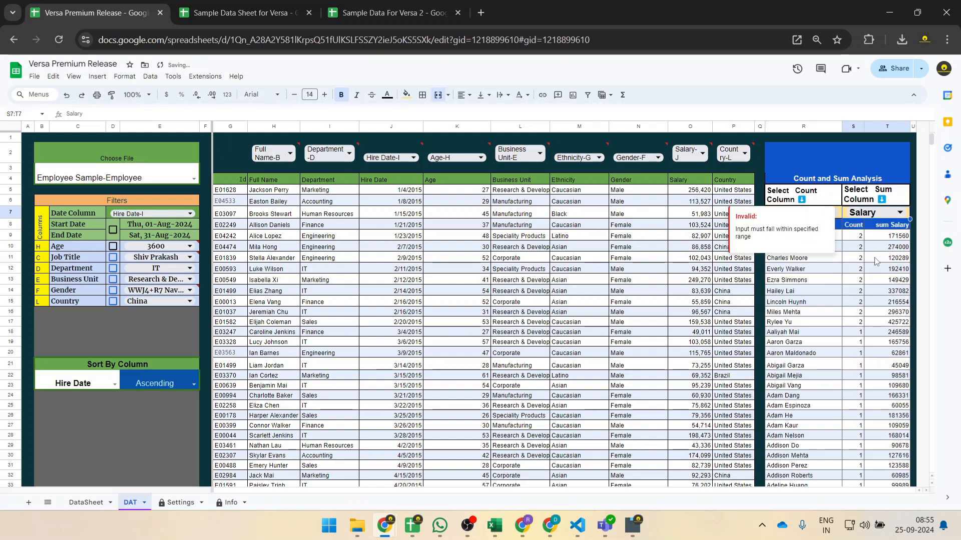
{"action": "left_click", "coordinate": [807, 290]}
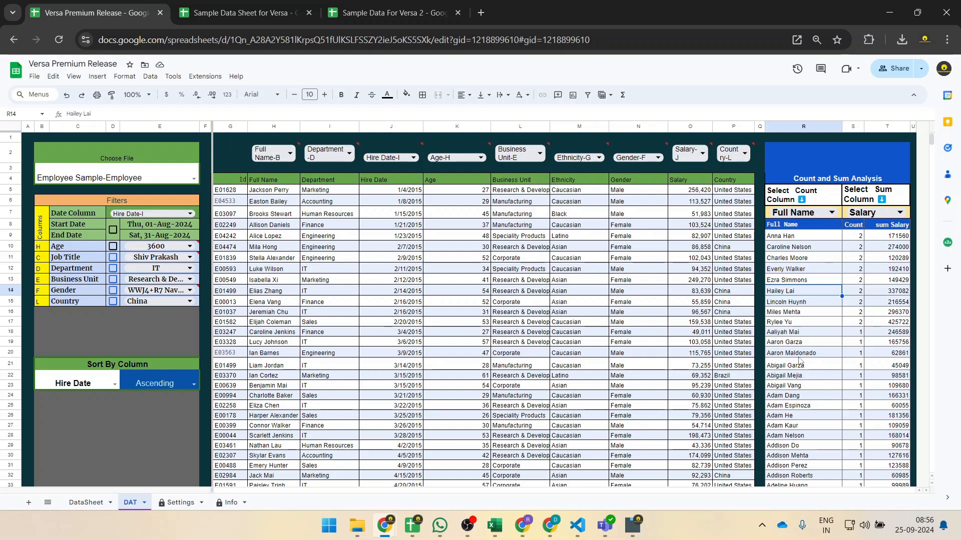
{"action": "scroll", "coordinate": [800, 360], "scroll_direction": "down", "scroll_amount": 5}
{"action": "scroll", "coordinate": [800, 355], "scroll_direction": "up", "scroll_amount": 5}
Change the count column of the Count and Sum Analysis from Full Name to Business Unit.
{"action": "left_click", "coordinate": [797, 216]}
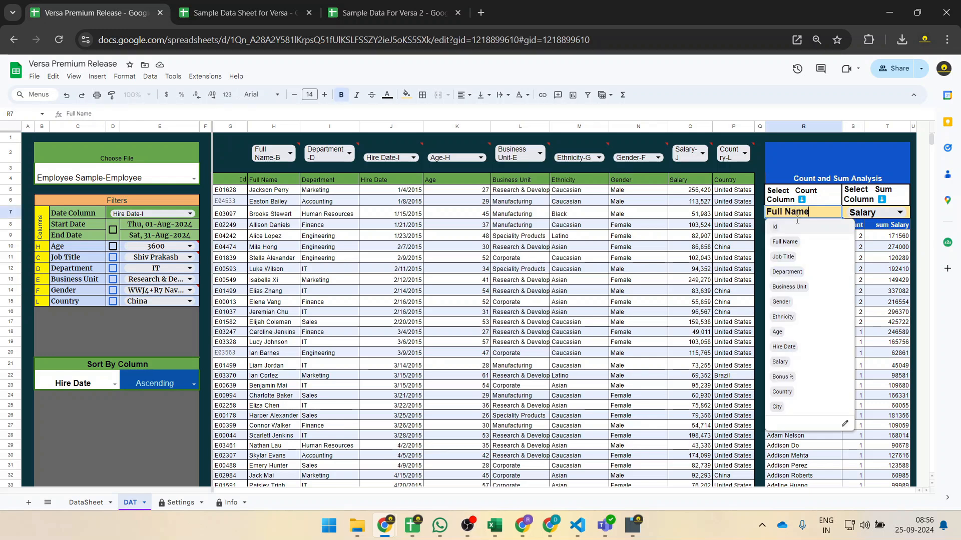
{"action": "left_click", "coordinate": [794, 288]}
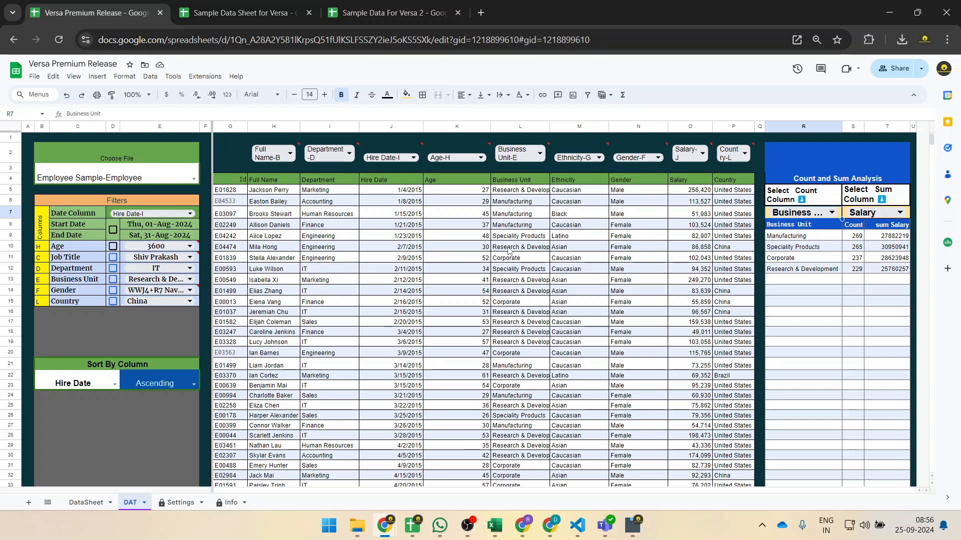
{"action": "scroll", "coordinate": [466, 311], "scroll_direction": "down", "scroll_amount": 20}
{"action": "scroll", "coordinate": [468, 316], "scroll_direction": "up", "scroll_amount": 20}
{"action": "left_click", "coordinate": [814, 250]}
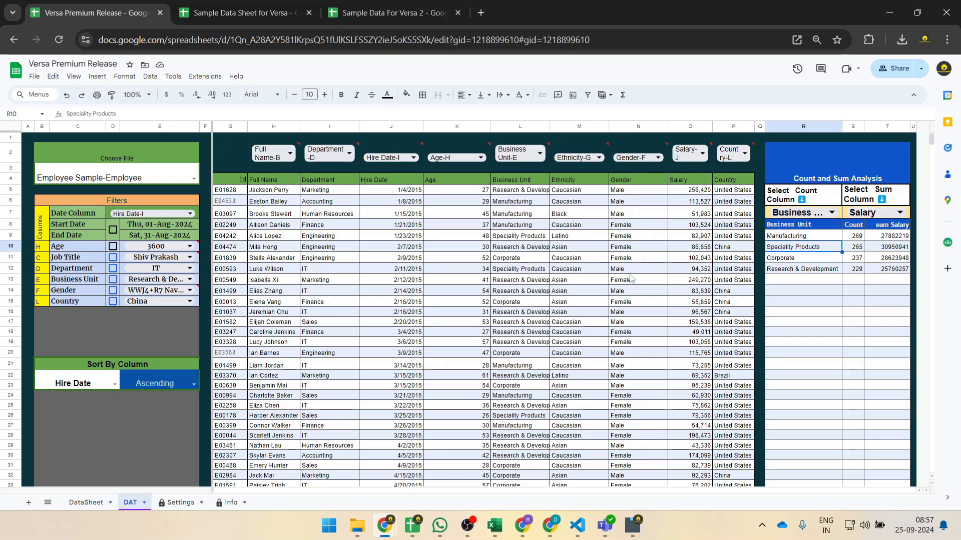
Try Gender and Country in turn as the count column of the Count and Sum Analysis.
{"action": "left_click", "coordinate": [831, 212]}
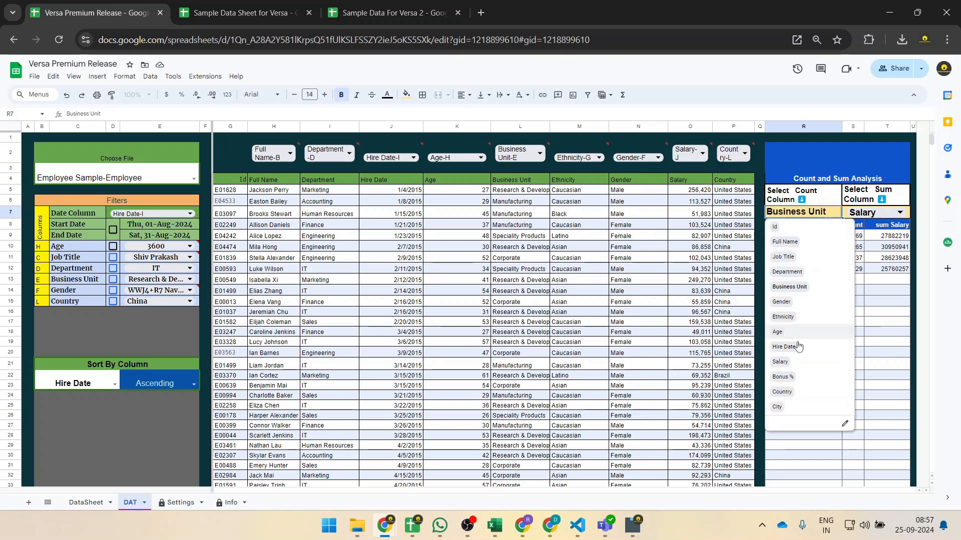
{"action": "left_click", "coordinate": [786, 302]}
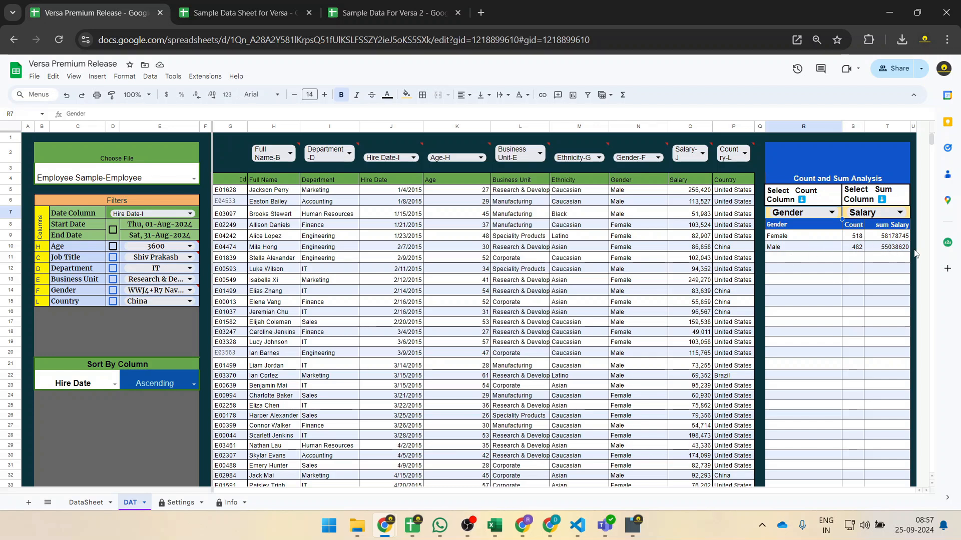
{"action": "left_click", "coordinate": [832, 212]}
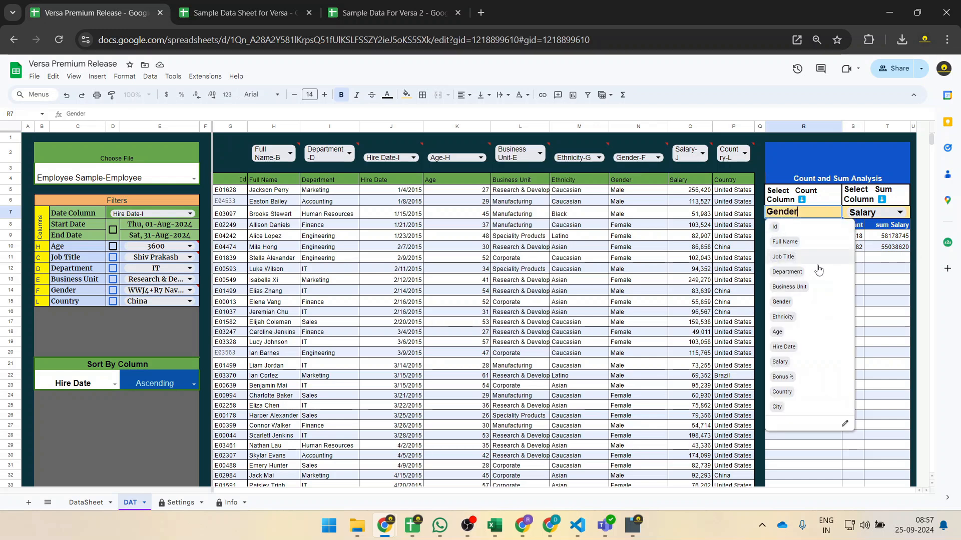
{"action": "left_click", "coordinate": [793, 392]}
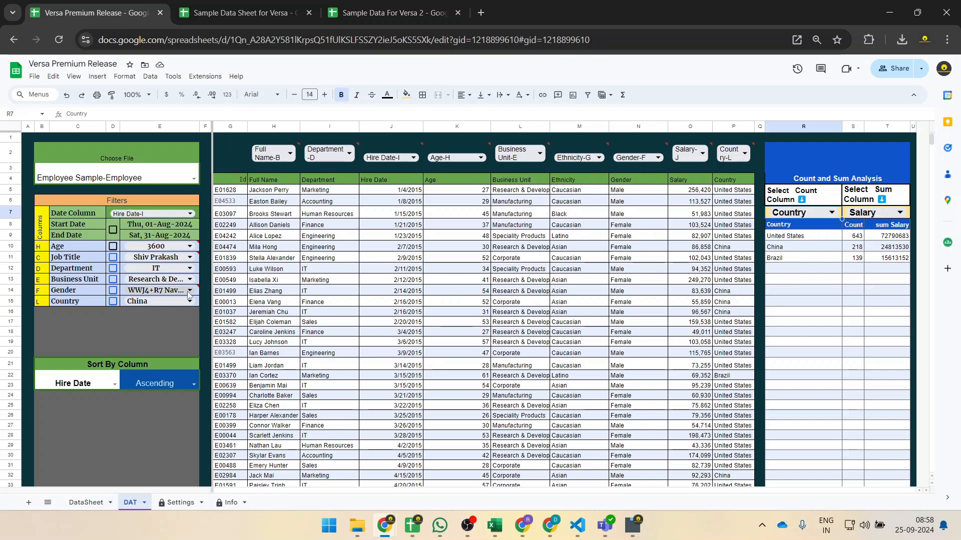
Enable the Business Unit filter with the value Manufacturing and look through the filtered employee rows.
{"action": "left_click", "coordinate": [113, 280]}
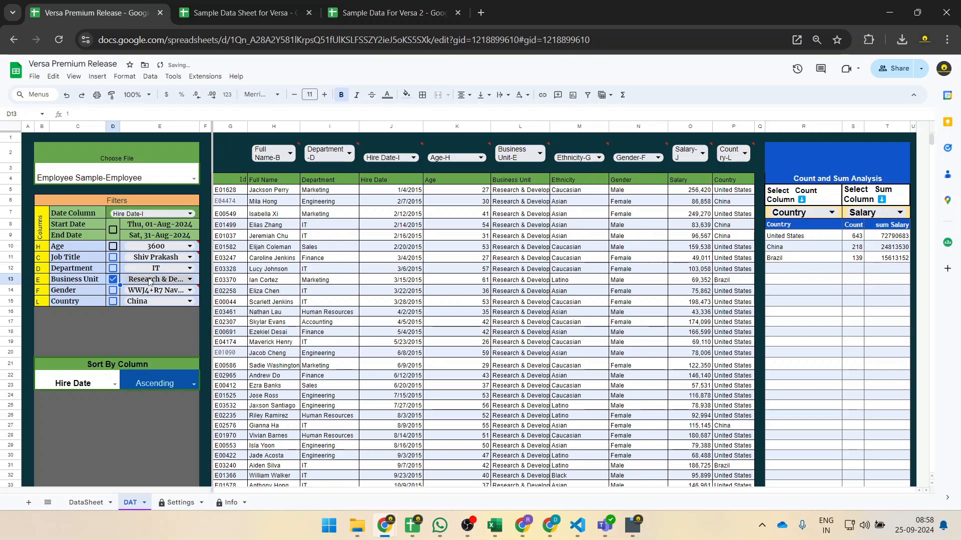
{"action": "left_click", "coordinate": [189, 280]}
{"action": "left_click", "coordinate": [159, 324]}
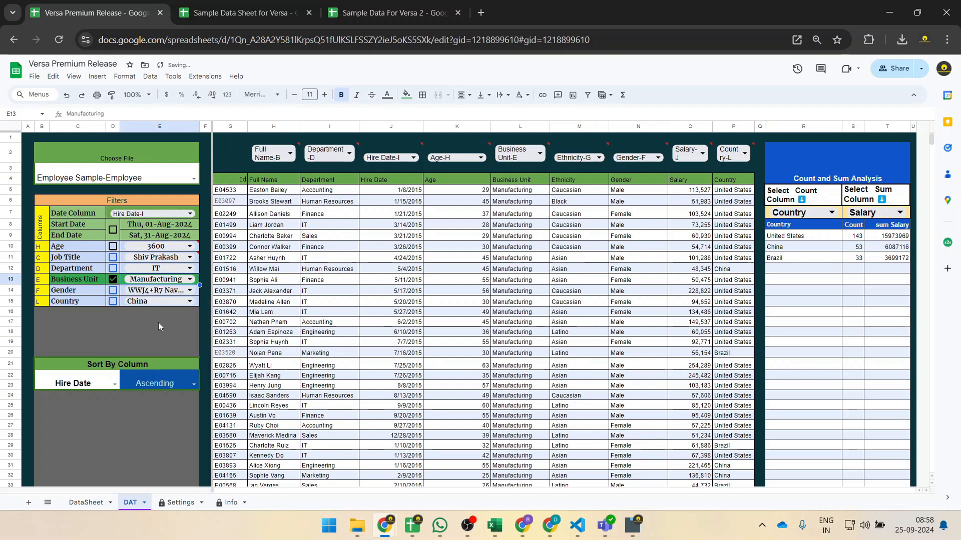
{"action": "scroll", "coordinate": [567, 243], "scroll_direction": "down", "scroll_amount": 5}
{"action": "scroll", "coordinate": [567, 243], "scroll_direction": "down", "scroll_amount": 3}
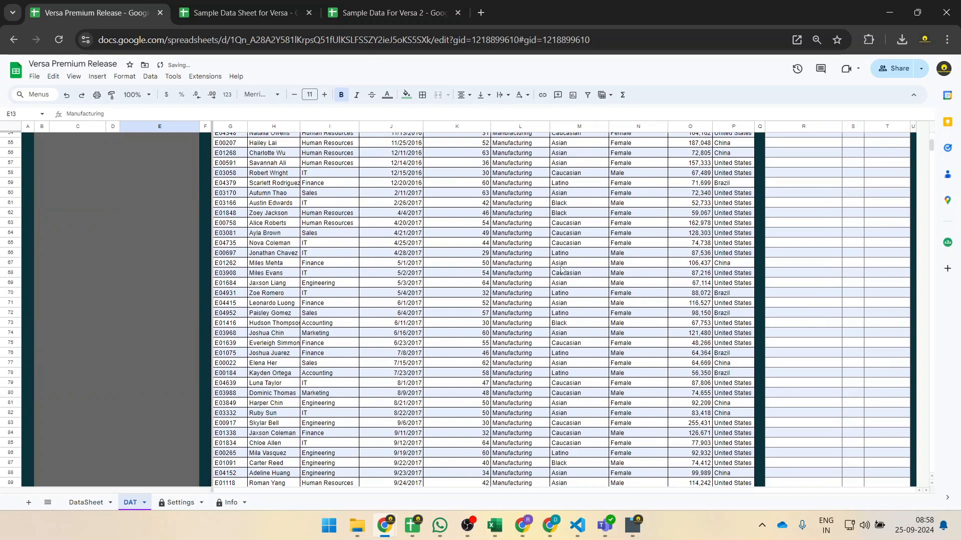
{"action": "scroll", "coordinate": [576, 271], "scroll_direction": "up", "scroll_amount": 10}
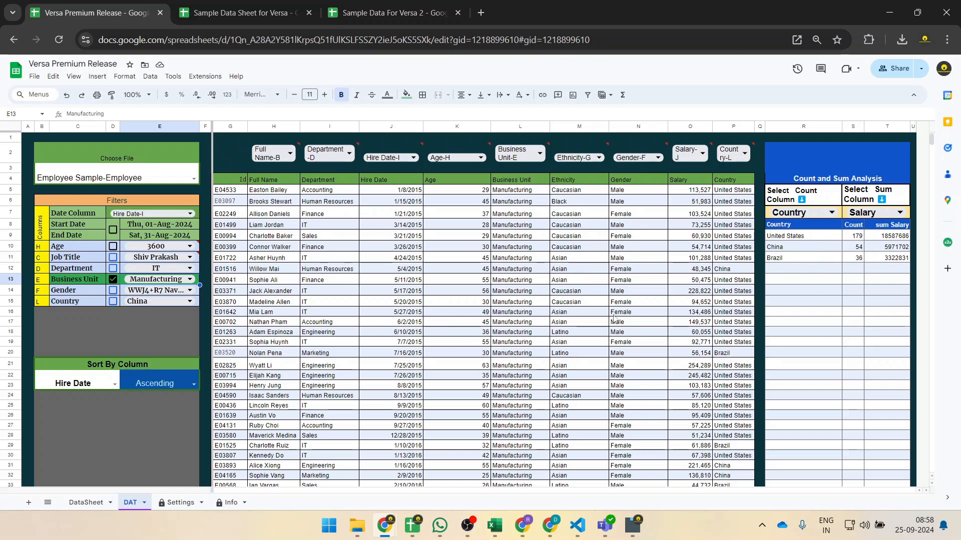
Set the analysis count column to Business Unit and turn off the Business Unit filter.
{"action": "left_click", "coordinate": [831, 213]}
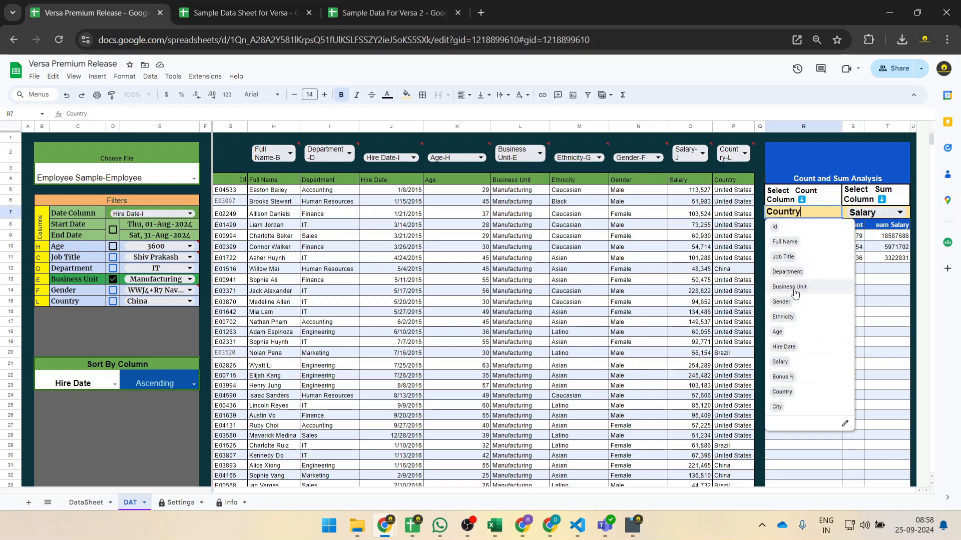
{"action": "left_click", "coordinate": [795, 289]}
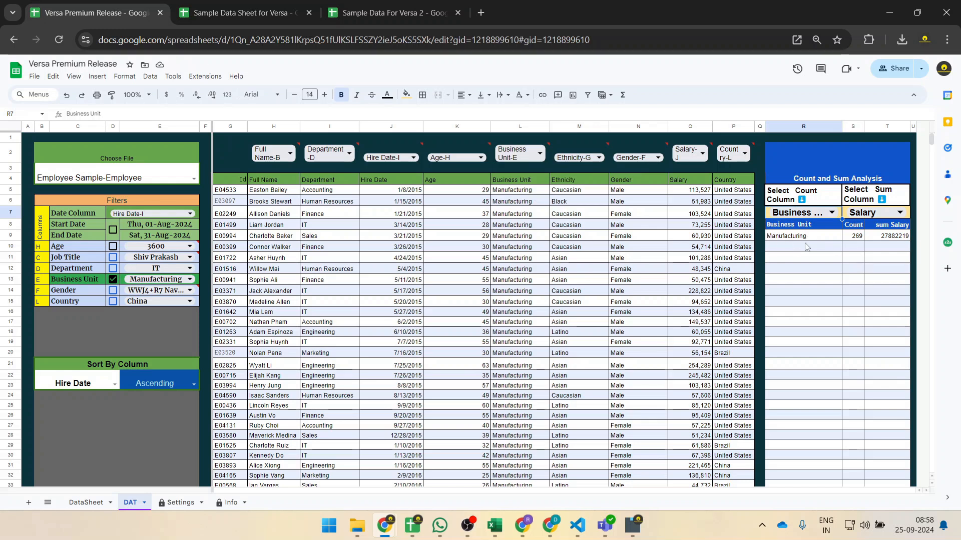
{"action": "left_click", "coordinate": [113, 281]}
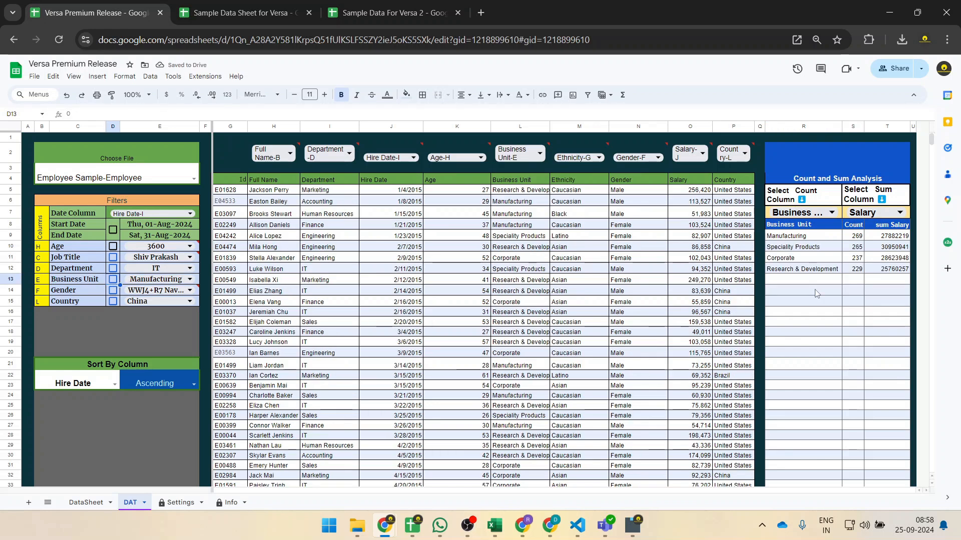
Look through the unfiltered employee rows and turn the Business Unit filter back on.
{"action": "scroll", "coordinate": [523, 295], "scroll_direction": "down", "scroll_amount": 15}
{"action": "scroll", "coordinate": [526, 320], "scroll_direction": "up", "scroll_amount": 15}
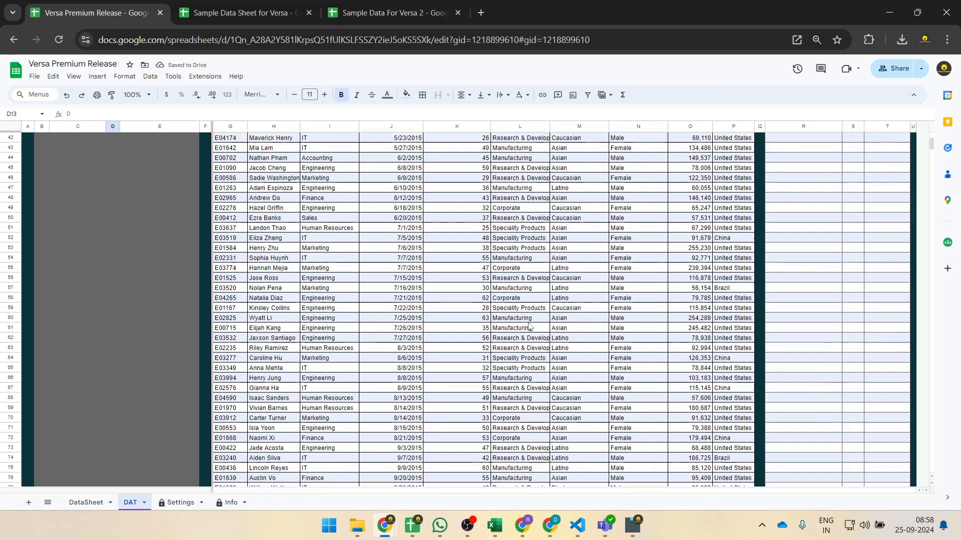
{"action": "left_click", "coordinate": [113, 280]}
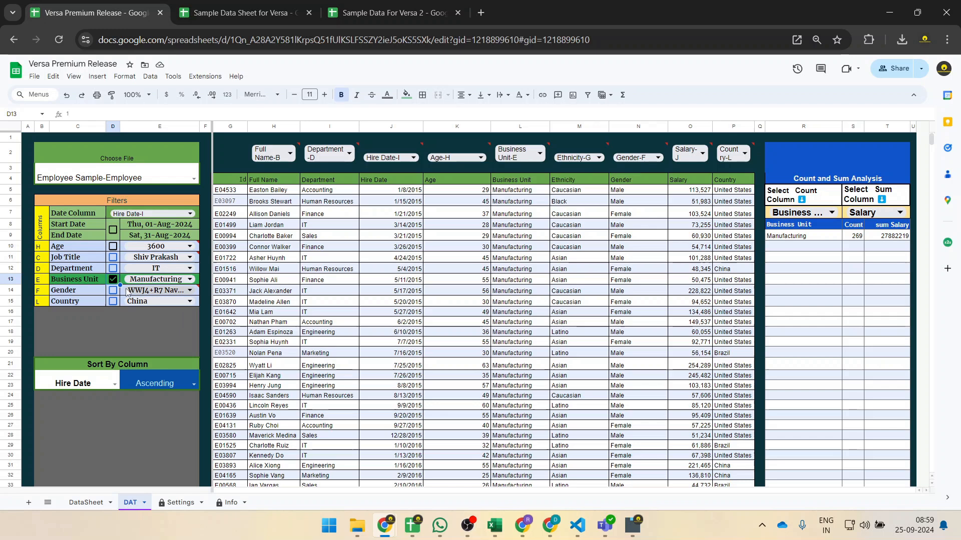
Turn off the Business Unit filter and briefly apply the Hire Date filter from 01-Aug-2024 to 31-Aug-2024.
{"action": "left_click", "coordinate": [113, 281]}
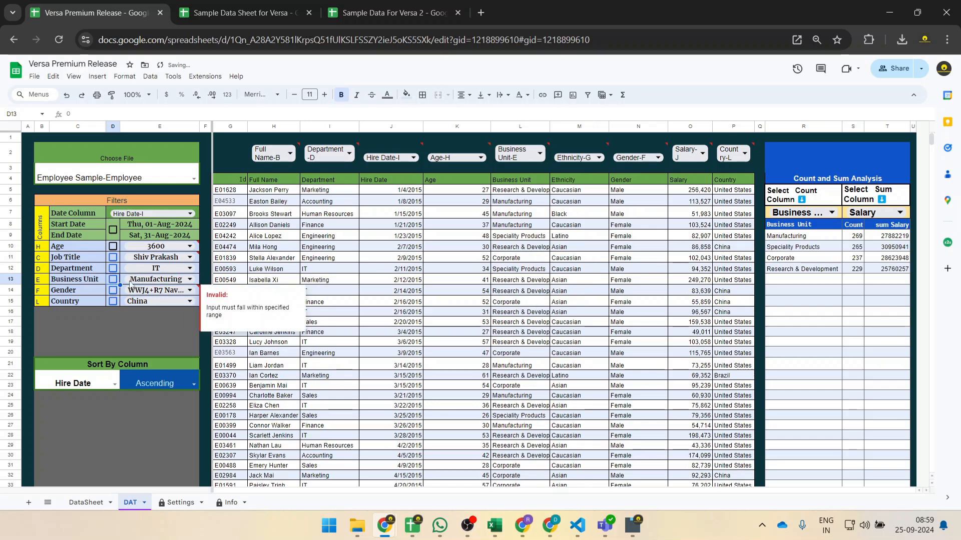
{"action": "left_click", "coordinate": [114, 229]}
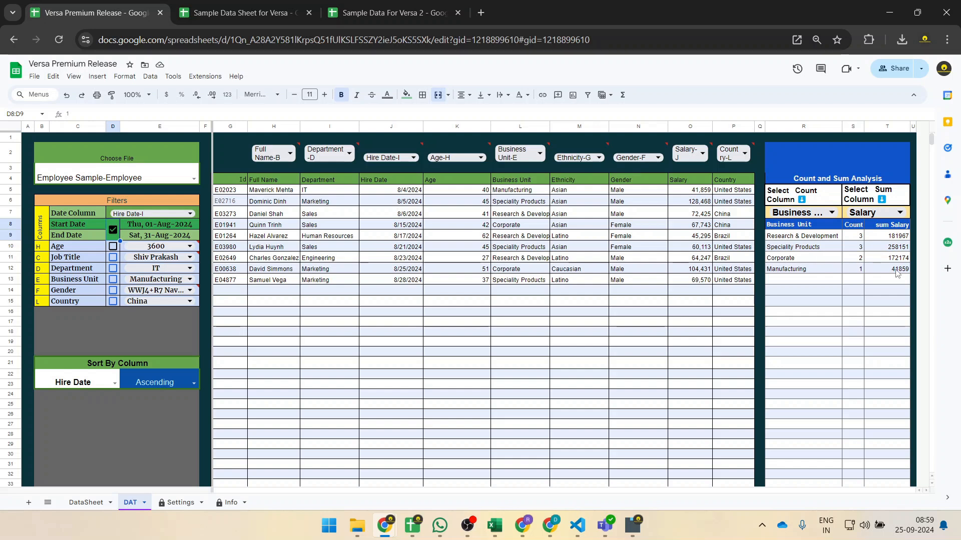
{"action": "key", "text": "space"}
Choose Sample Data Sheet for Versa-DataSheet as the source file and set its sort column to Name.
{"action": "left_click", "coordinate": [180, 179]}
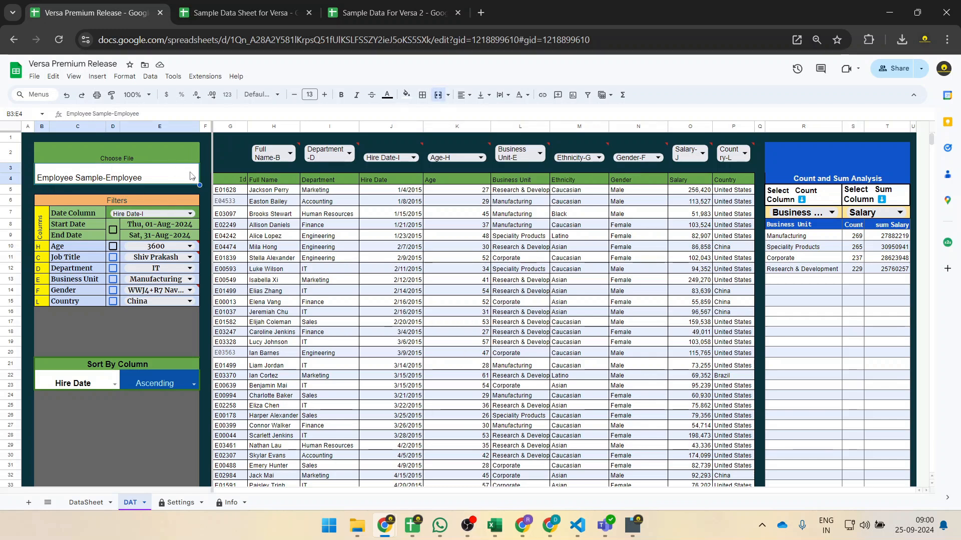
{"action": "left_click", "coordinate": [194, 179]}
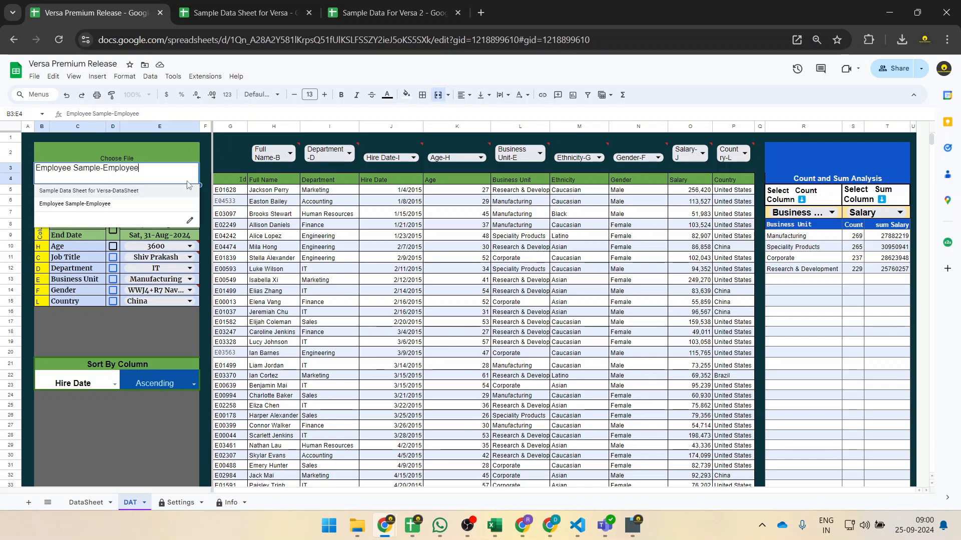
{"action": "left_click", "coordinate": [114, 190]}
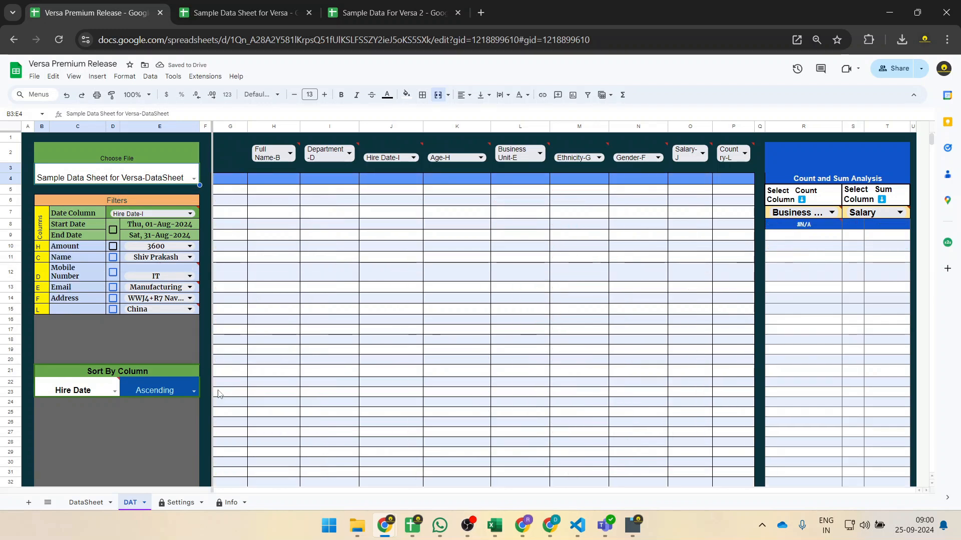
{"action": "left_click", "coordinate": [115, 392]}
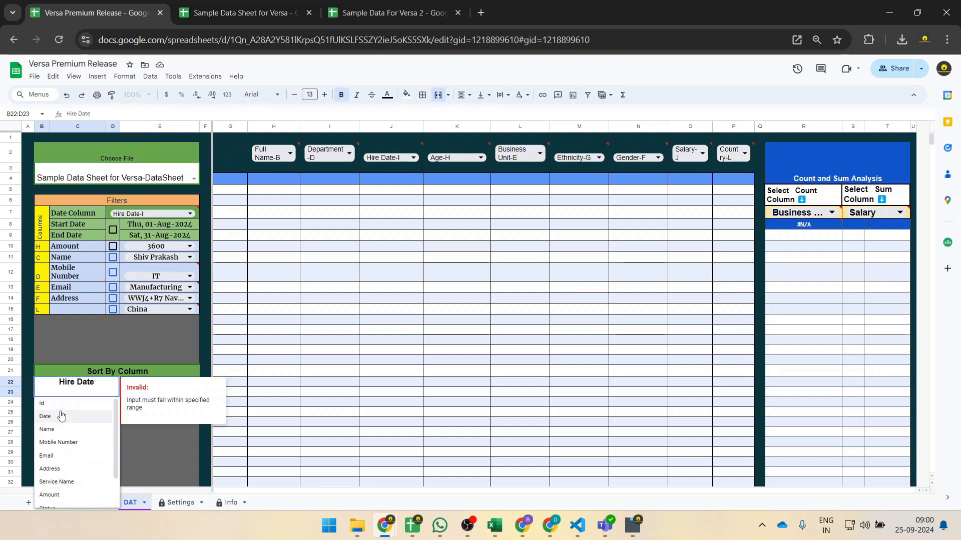
{"action": "left_click", "coordinate": [65, 430]}
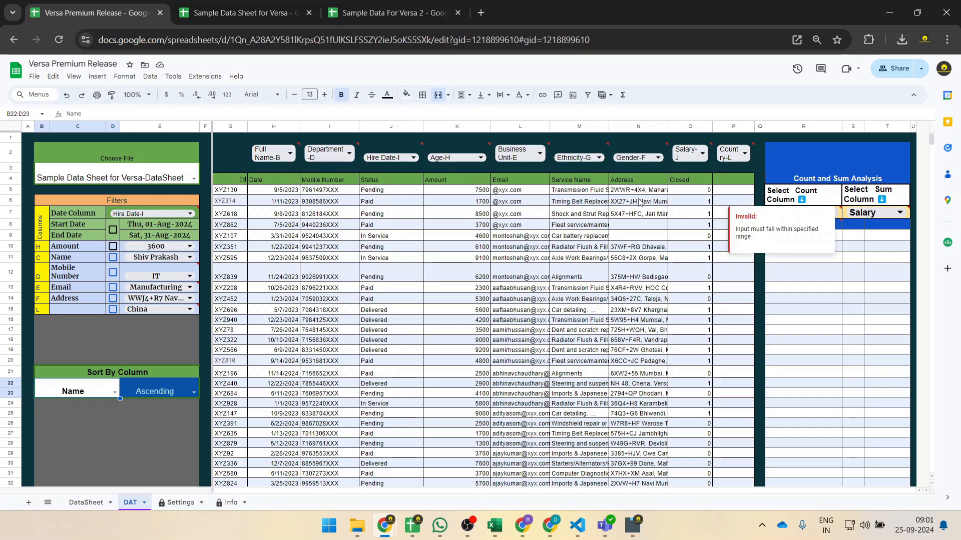
Set the analysis to count Email and sum Amount, and assign the displayed data columns in order from Name-C to Closed-J.
{"action": "double_click", "coordinate": [865, 213]}
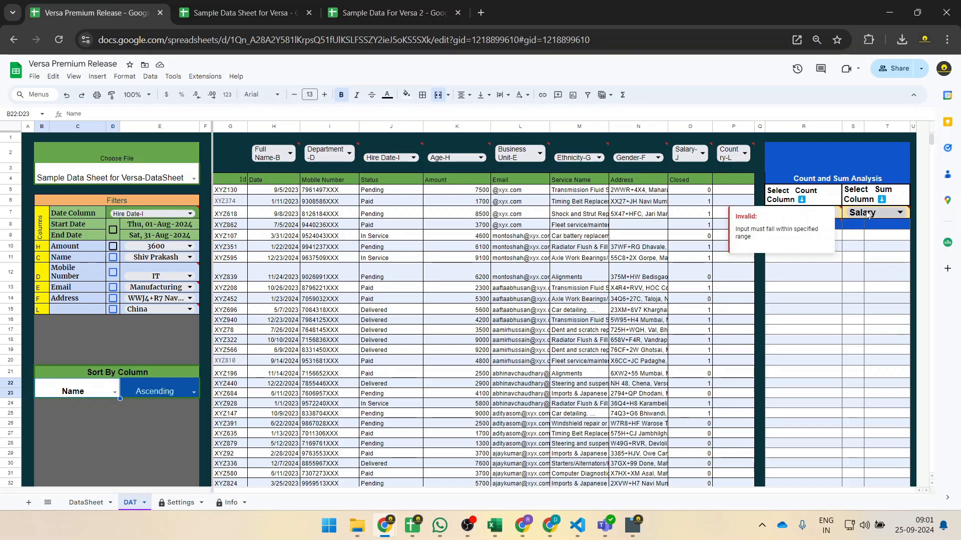
{"action": "left_click", "coordinate": [860, 242]}
{"action": "key", "text": "Left"}
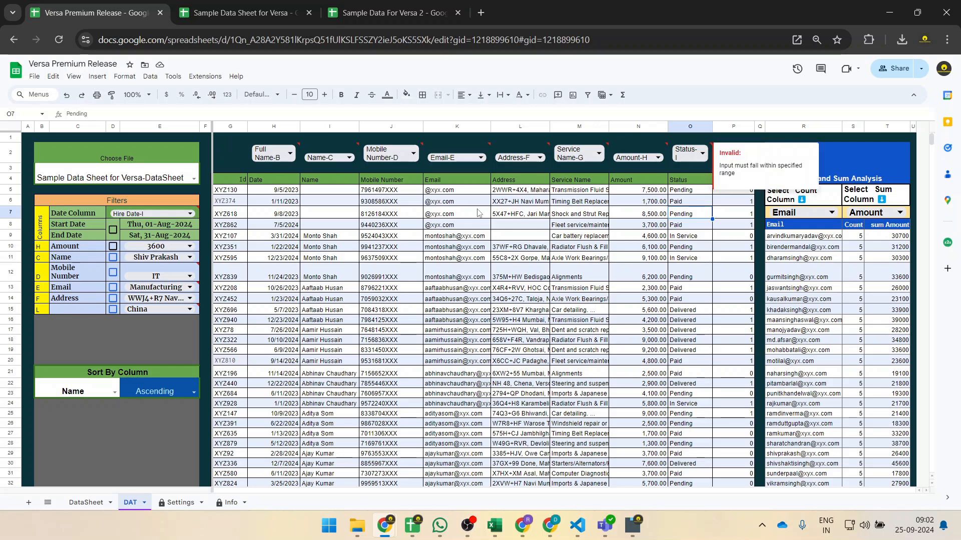
Change the last filter row's column letter to I and enable its Status filter with the value Paid.
{"action": "left_click", "coordinate": [39, 311]}
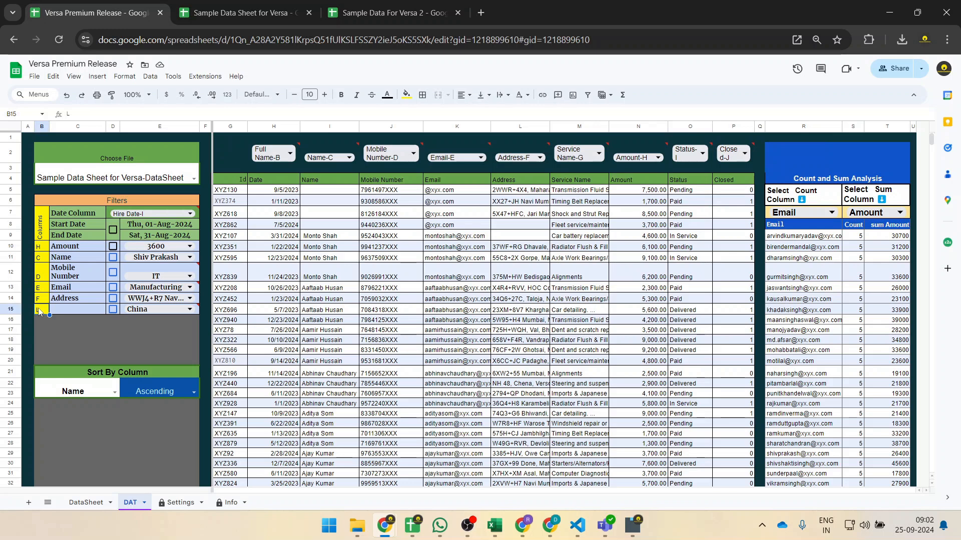
{"action": "type", "text": "I"}
{"action": "key", "text": "Return"}
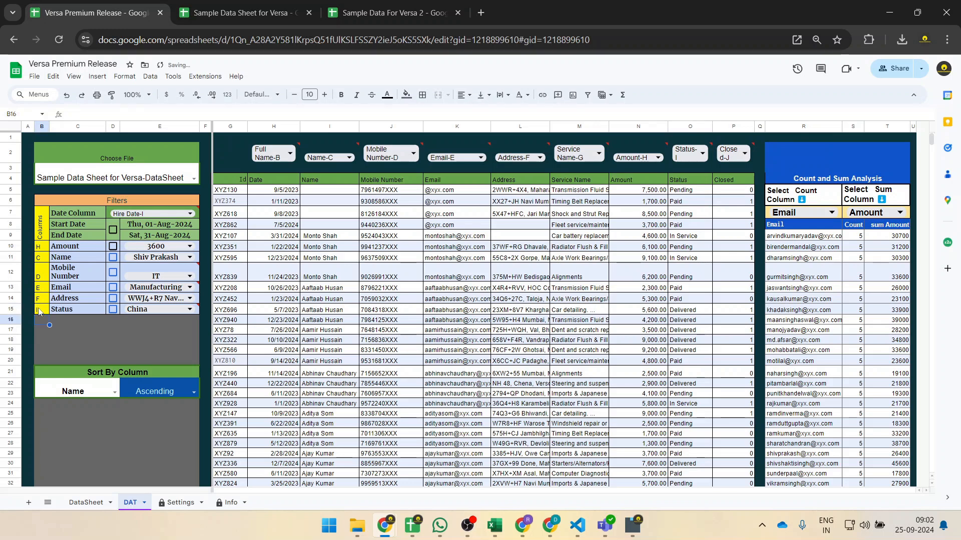
{"action": "left_click", "coordinate": [113, 311]}
{"action": "double_click", "coordinate": [154, 310]}
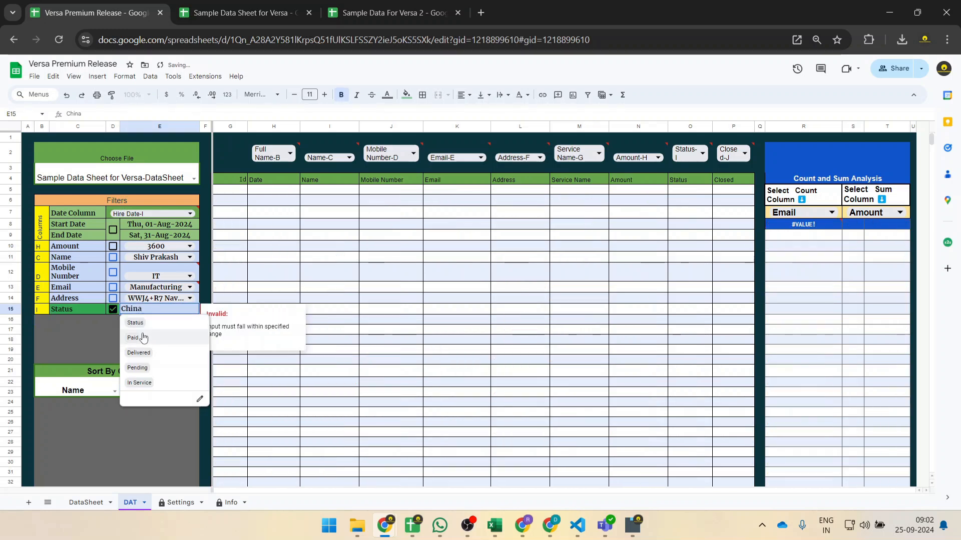
{"action": "left_click", "coordinate": [138, 337]}
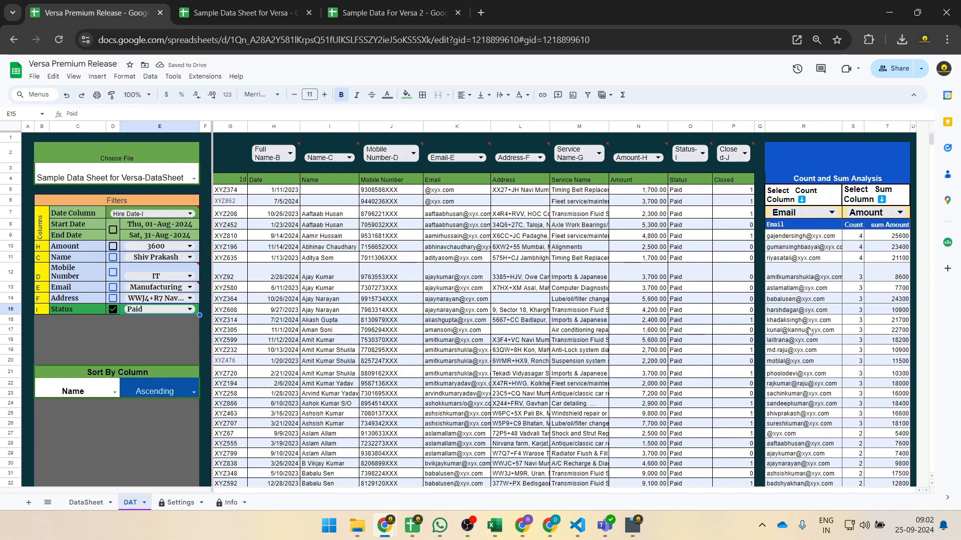
Set the count column of the Count and Sum Analysis to Service Name.
{"action": "left_click", "coordinate": [826, 215]}
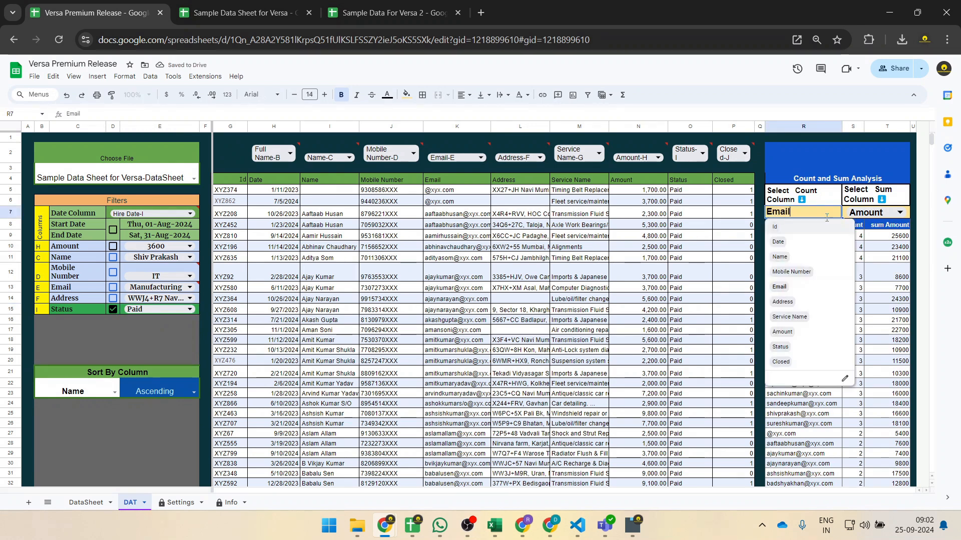
{"action": "left_click", "coordinate": [802, 320]}
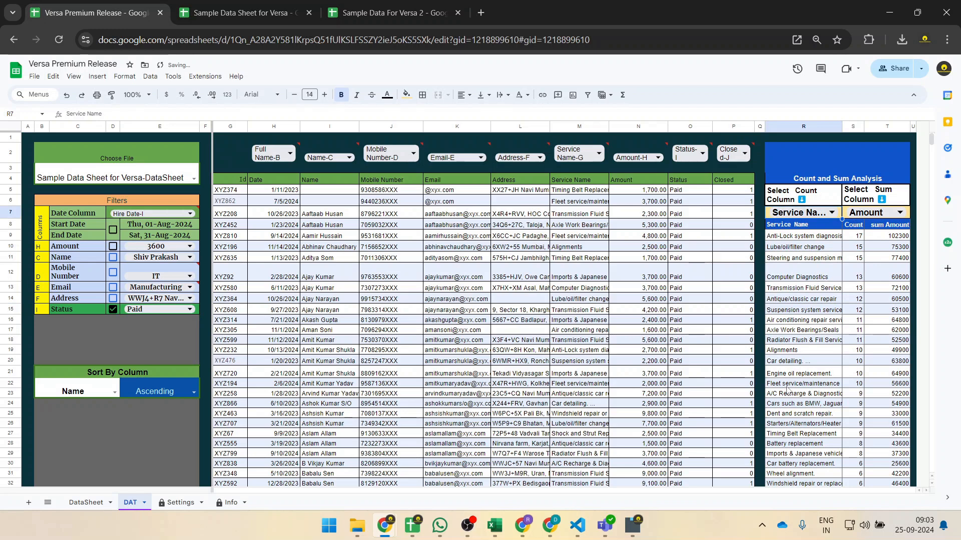